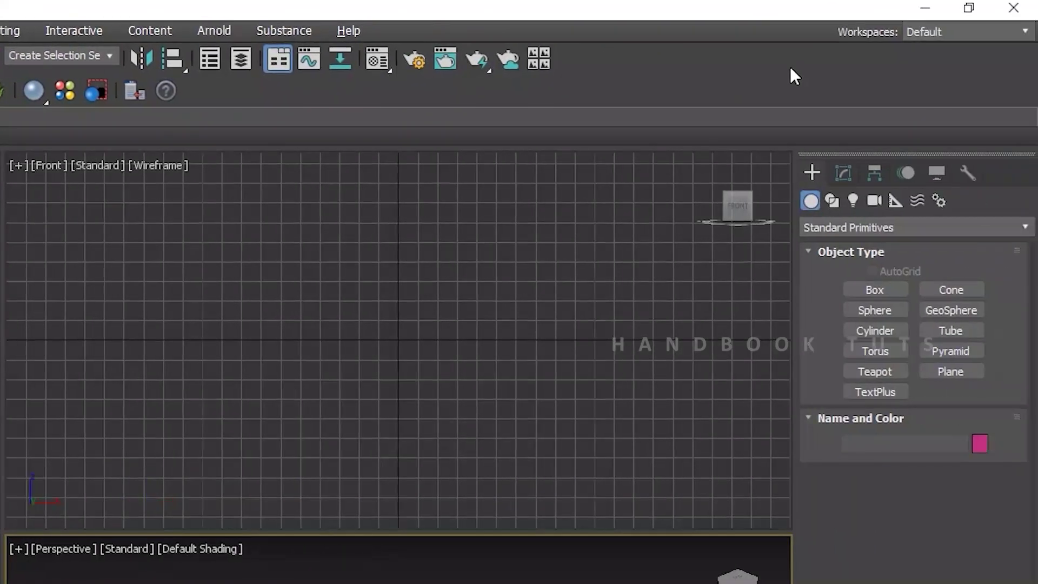
Select the Default workspace from the list of available workspaces
click(940, 32)
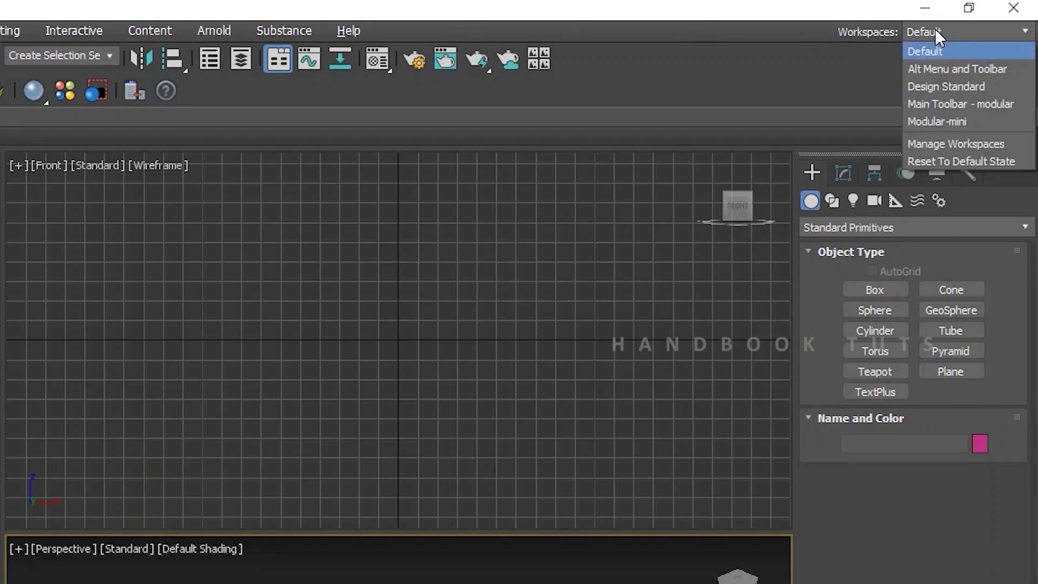
click(932, 50)
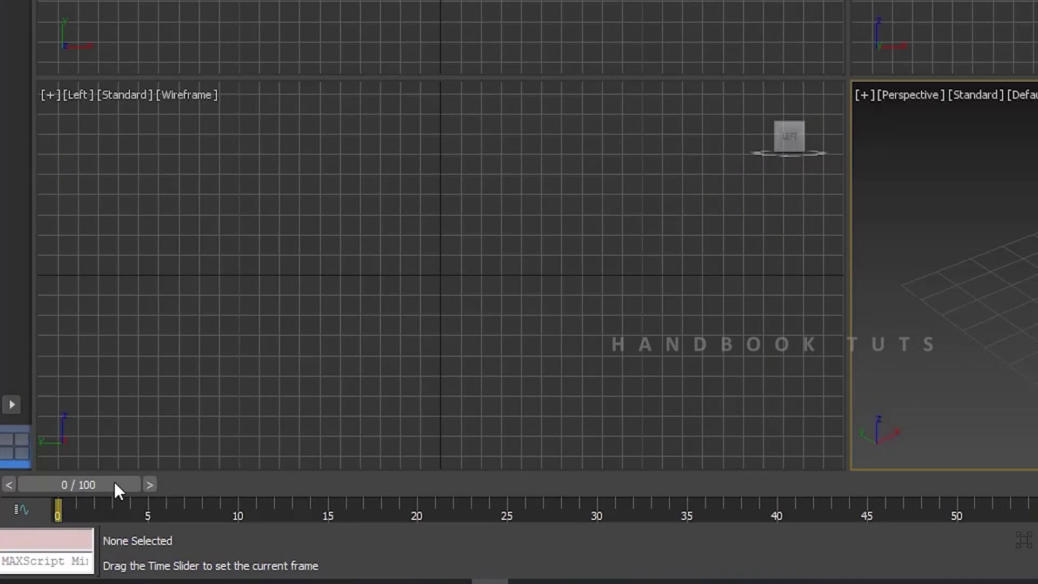
Scrub the time slider forward to frame 25 and return it to frame 0
drag(114, 482, 499, 450)
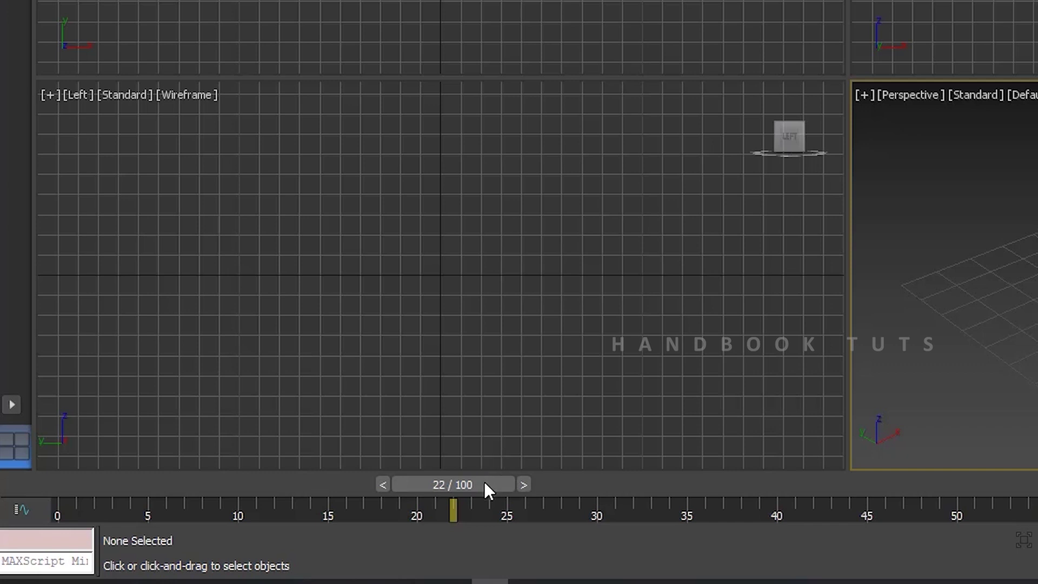
drag(485, 481, 549, 479)
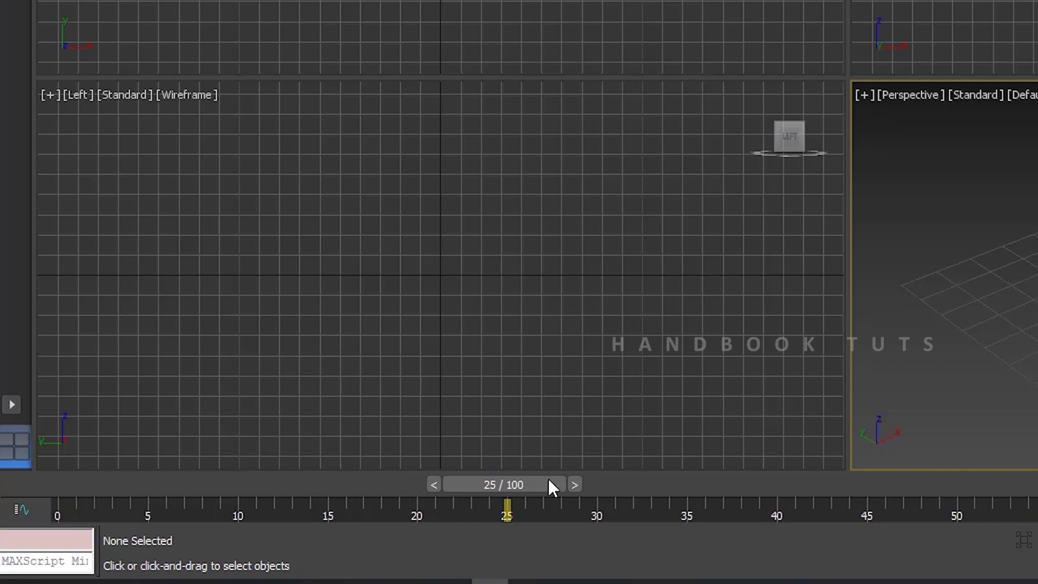
drag(541, 486, 124, 506)
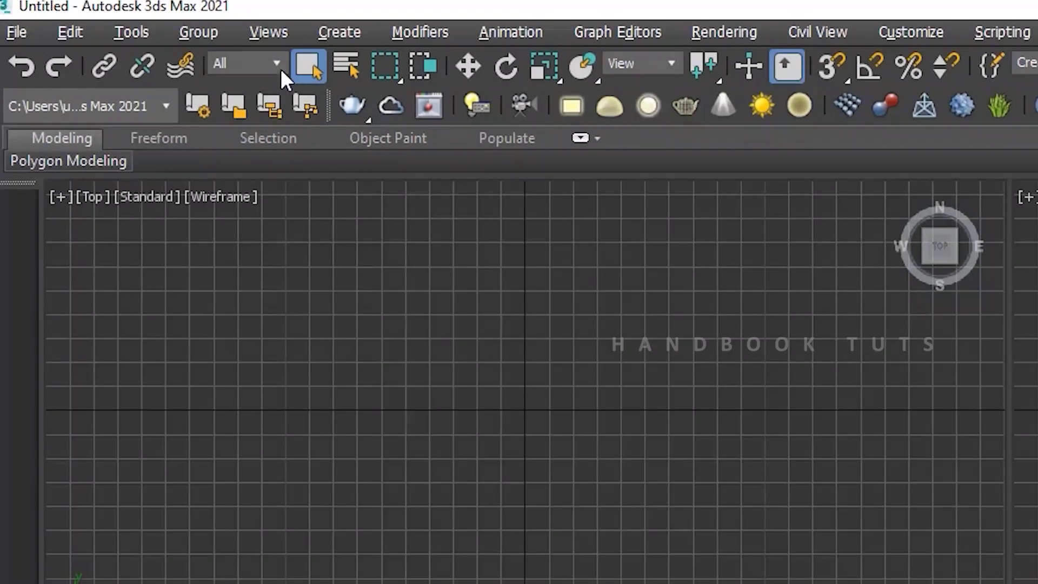
In the viewport configuration, choose the layout with three small stacked viewports beside one large viewport on their right
click(133, 17)
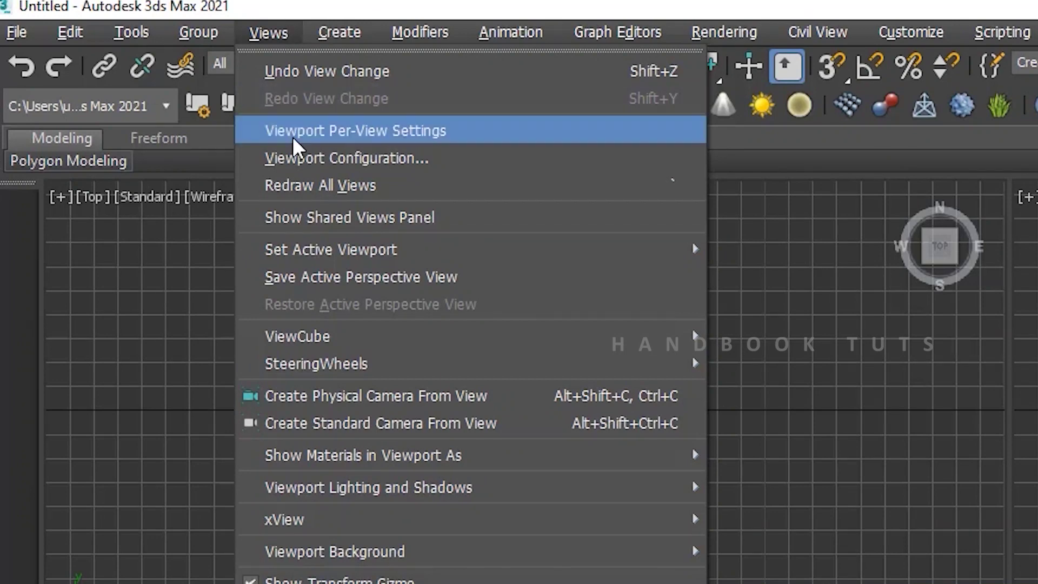
click(299, 157)
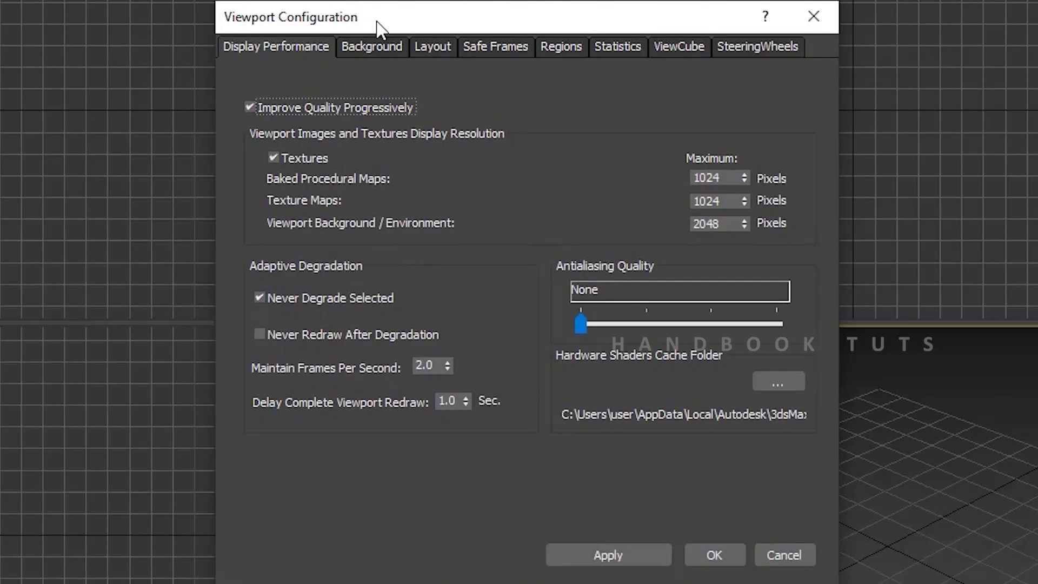
click(445, 49)
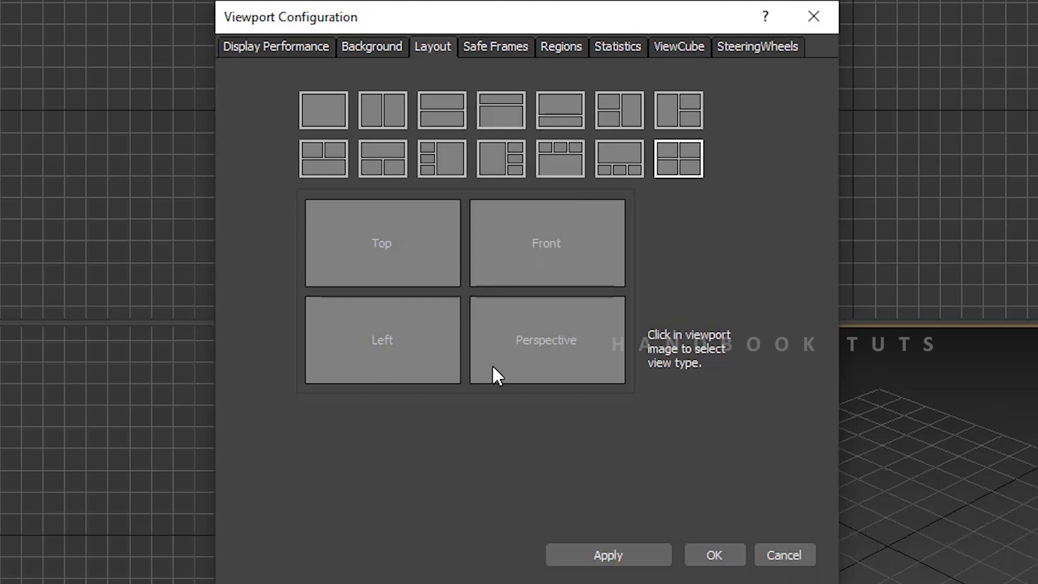
click(492, 172)
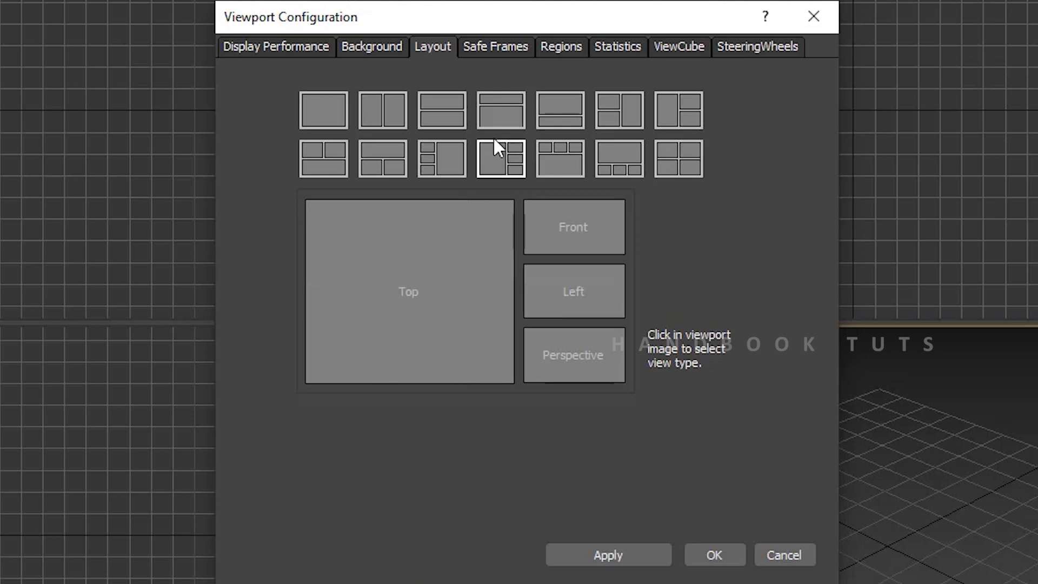
click(495, 115)
click(429, 147)
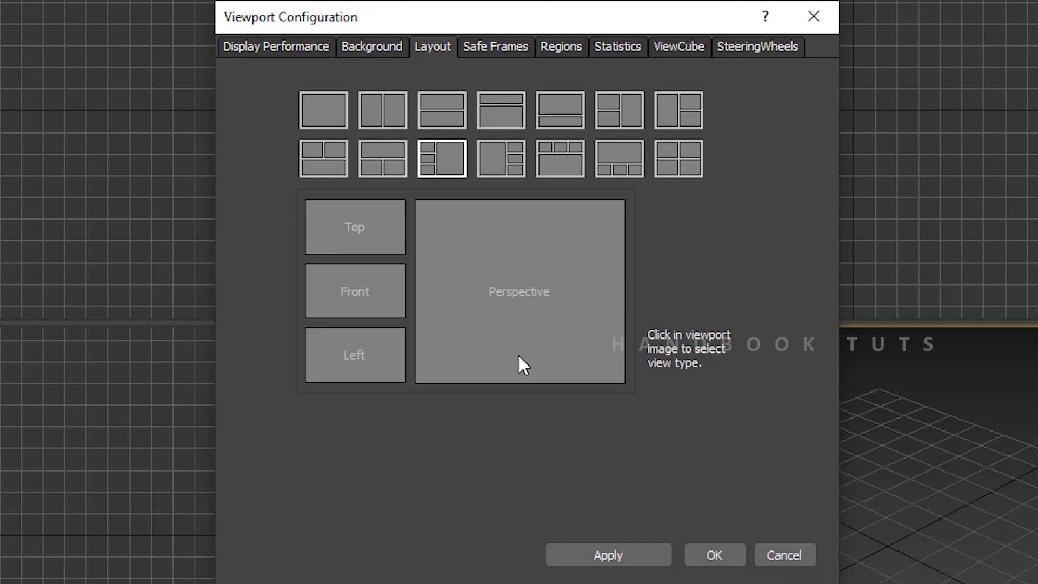
Set the large viewport of the layout to the Front view and apply the configuration
click(510, 283)
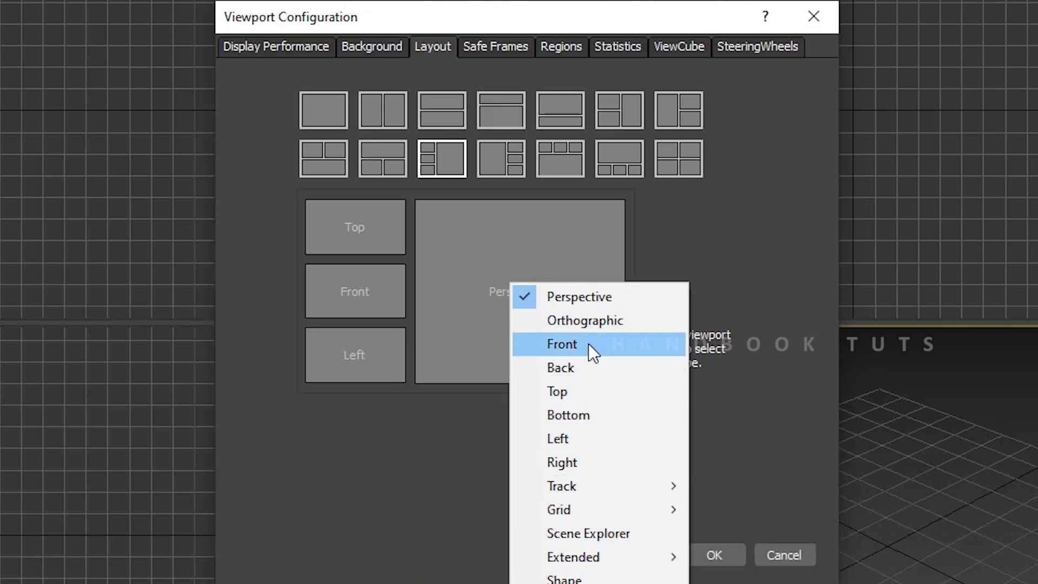
click(554, 345)
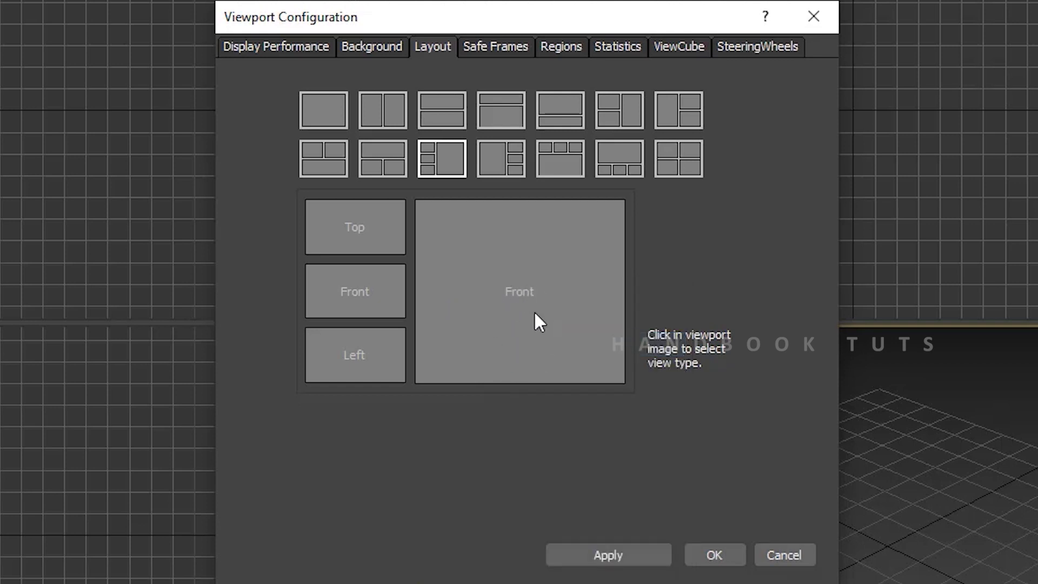
click(646, 552)
click(702, 547)
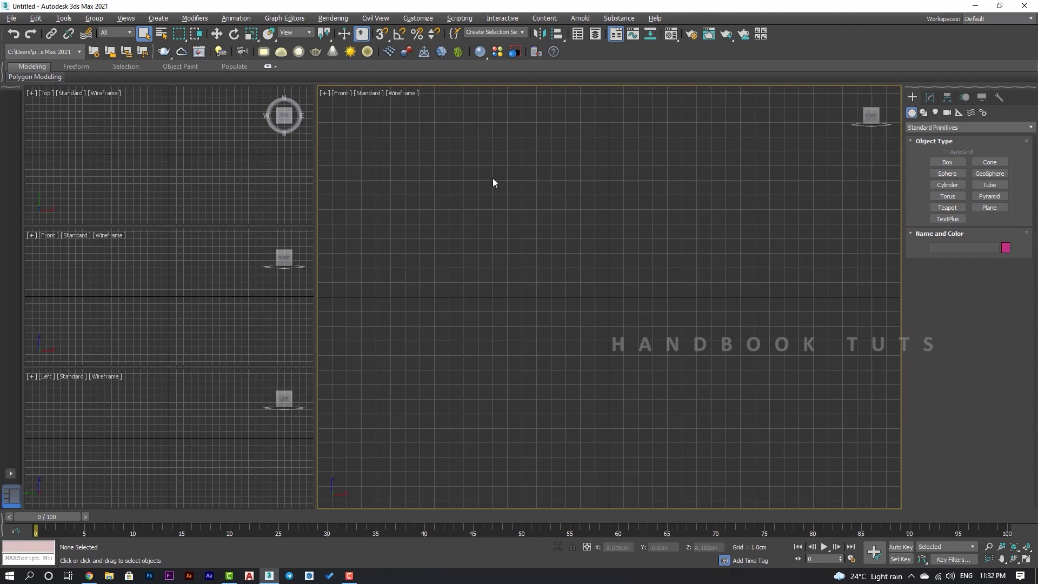
Reconfigure the viewports to the layout of four equal views, with the second Front view changed to Perspective
click(126, 17)
click(146, 75)
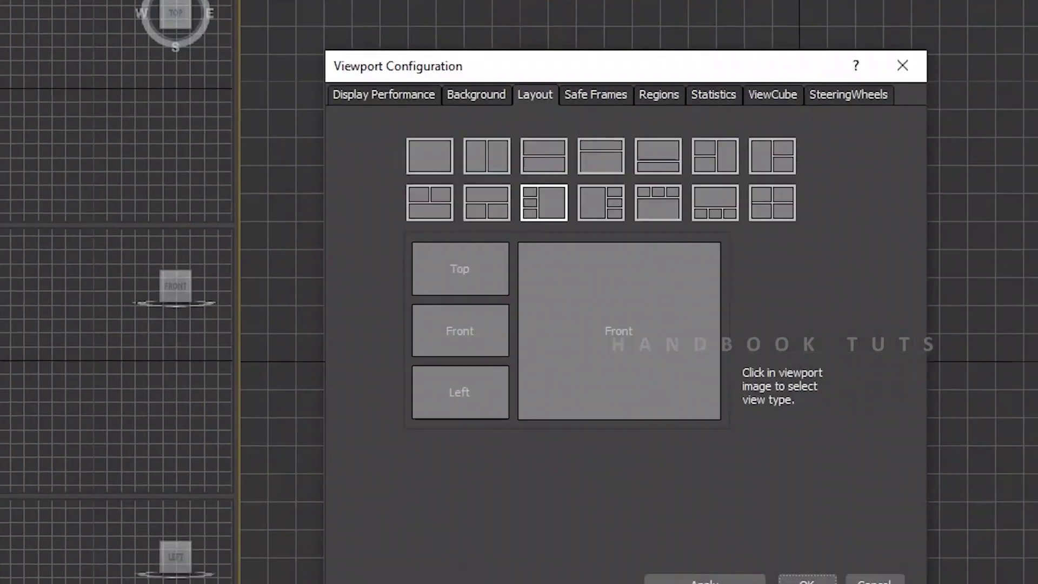
click(761, 212)
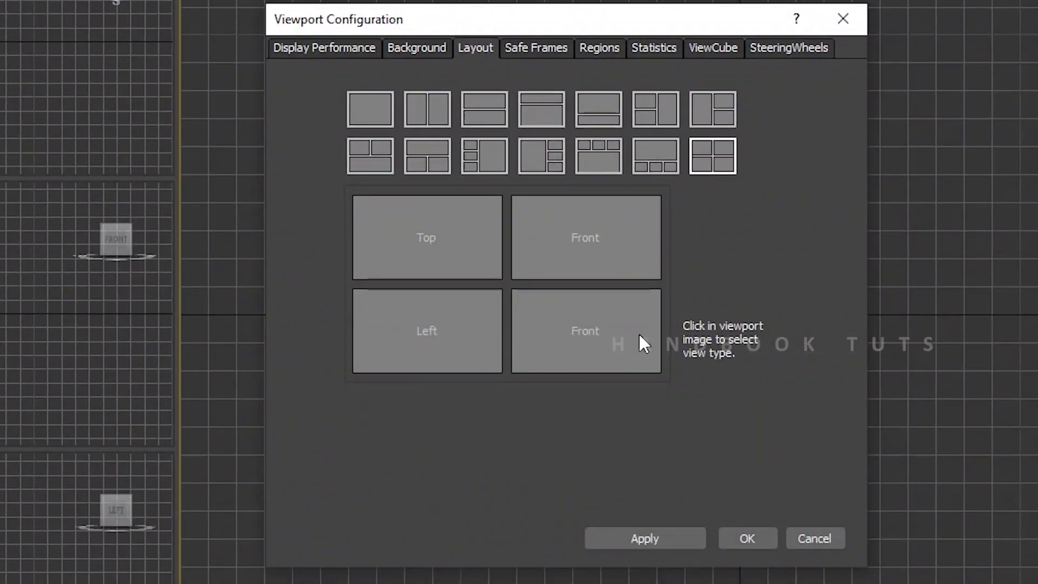
click(605, 343)
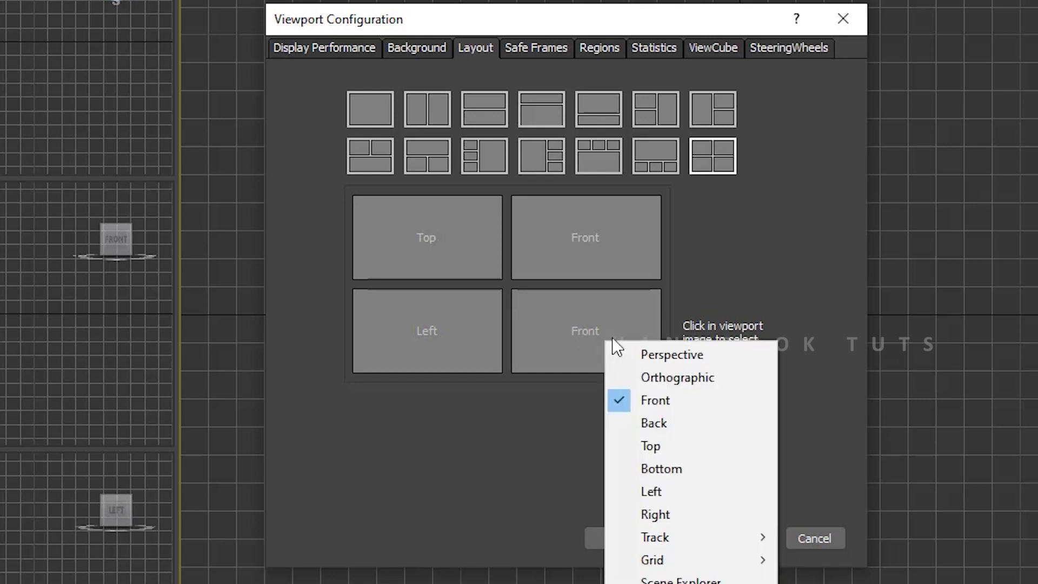
click(651, 363)
click(644, 531)
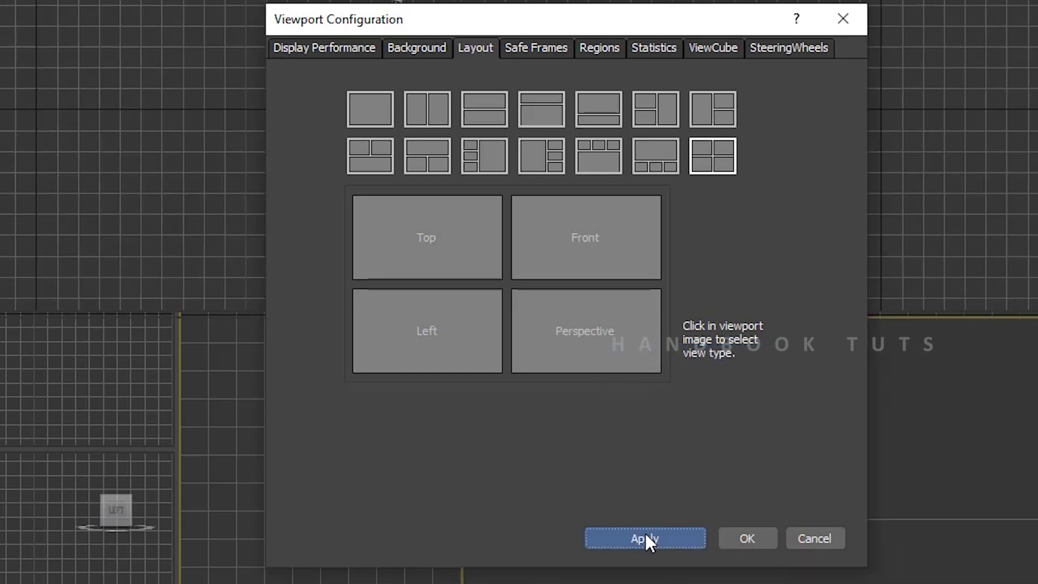
click(749, 538)
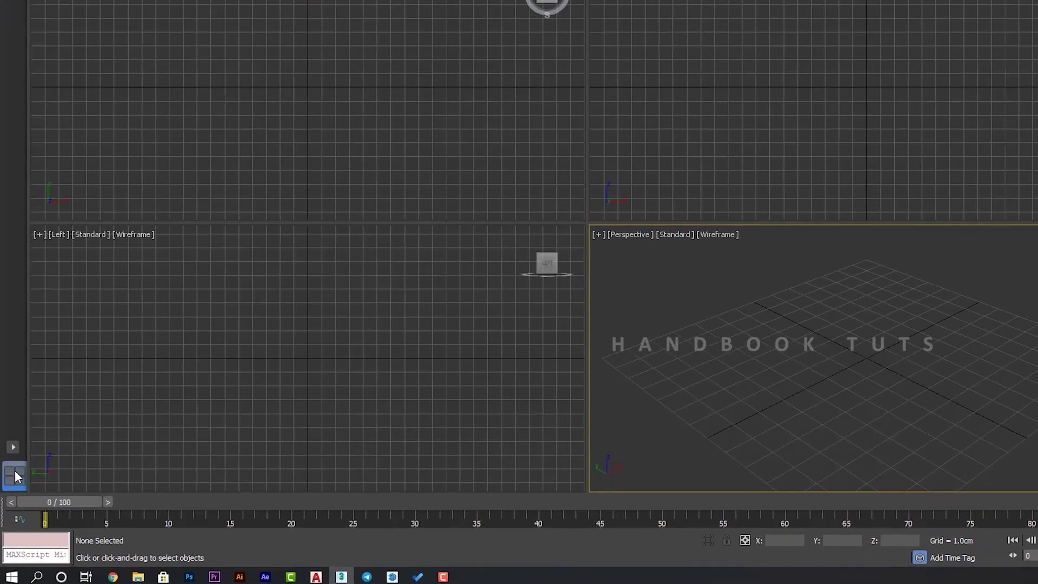
Add a Column 1 Large, Column 3 viewport layout tab, and alternate between it and Quad 4, ending on Quad 4
click(15, 432)
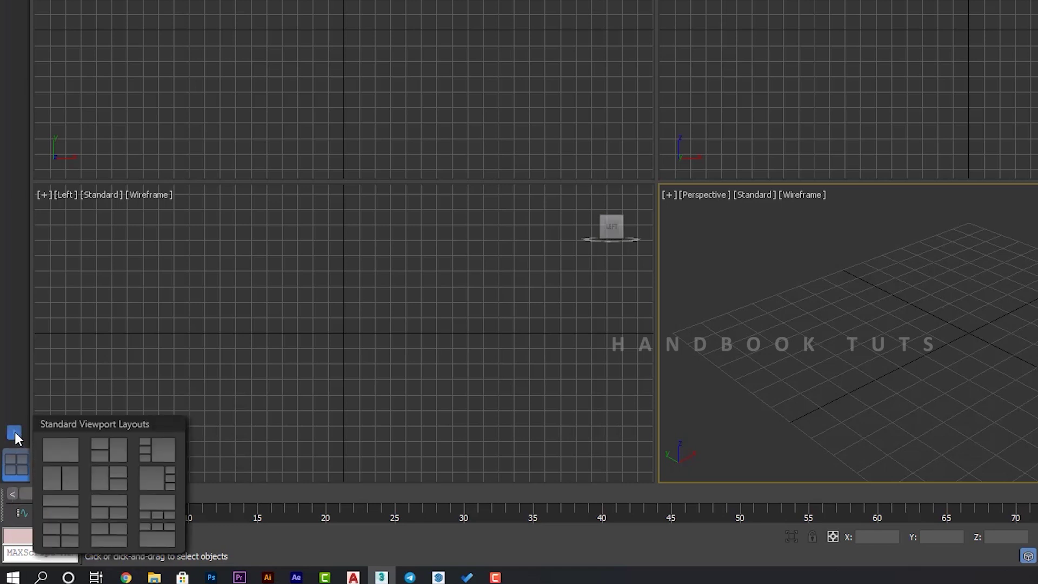
click(161, 475)
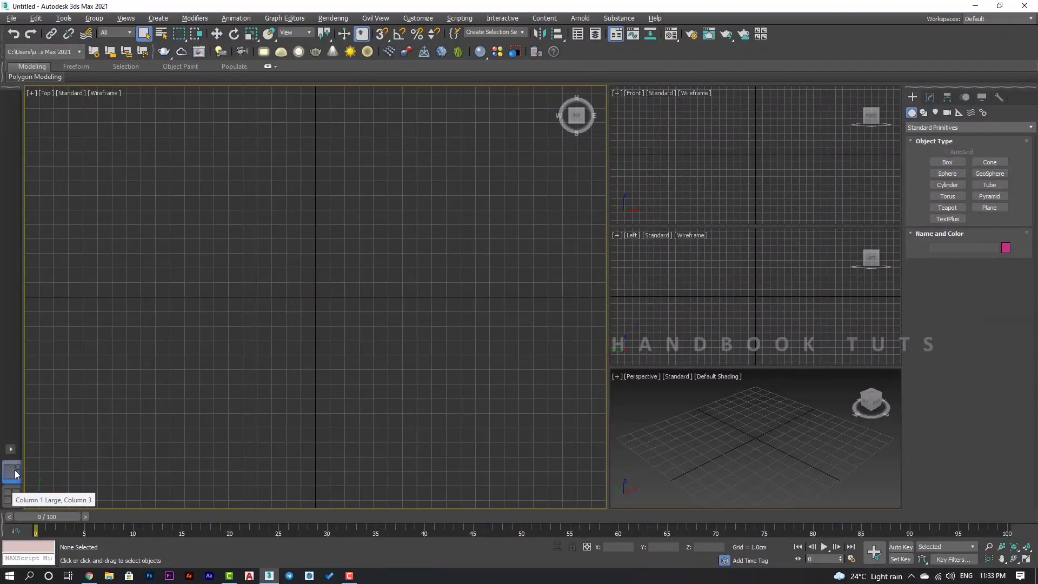
click(11, 496)
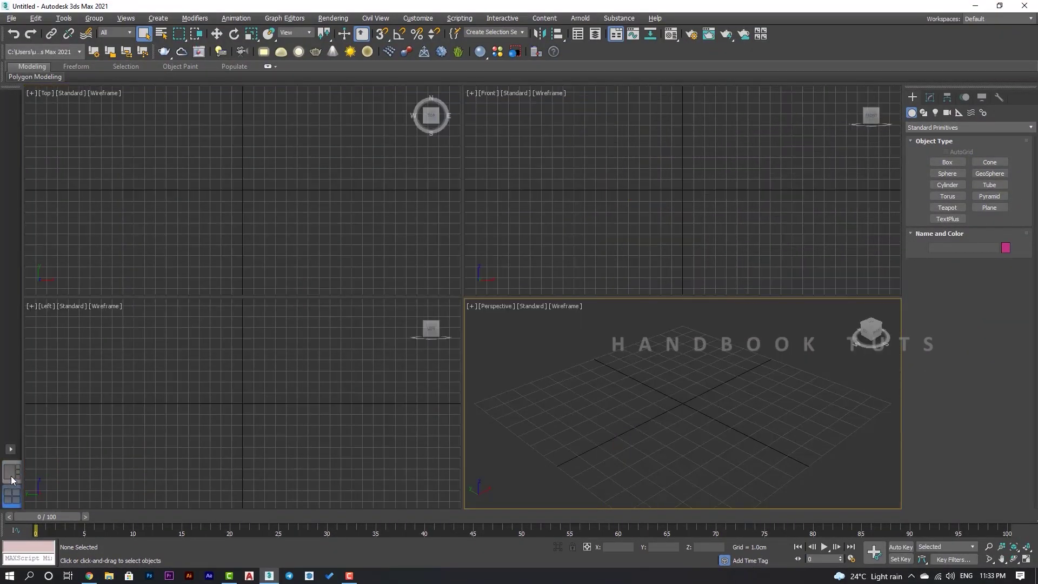
click(10, 474)
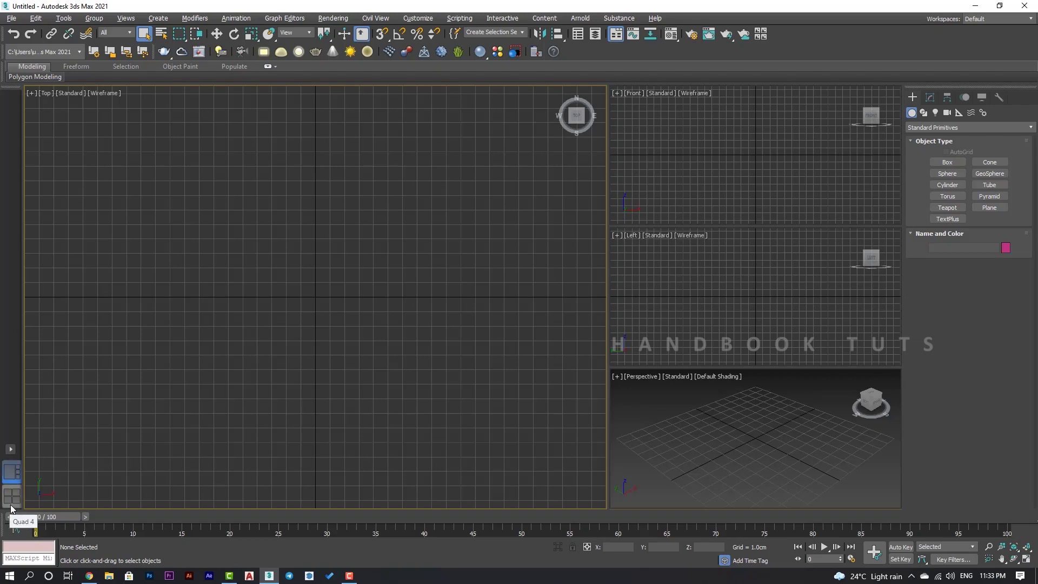
click(11, 504)
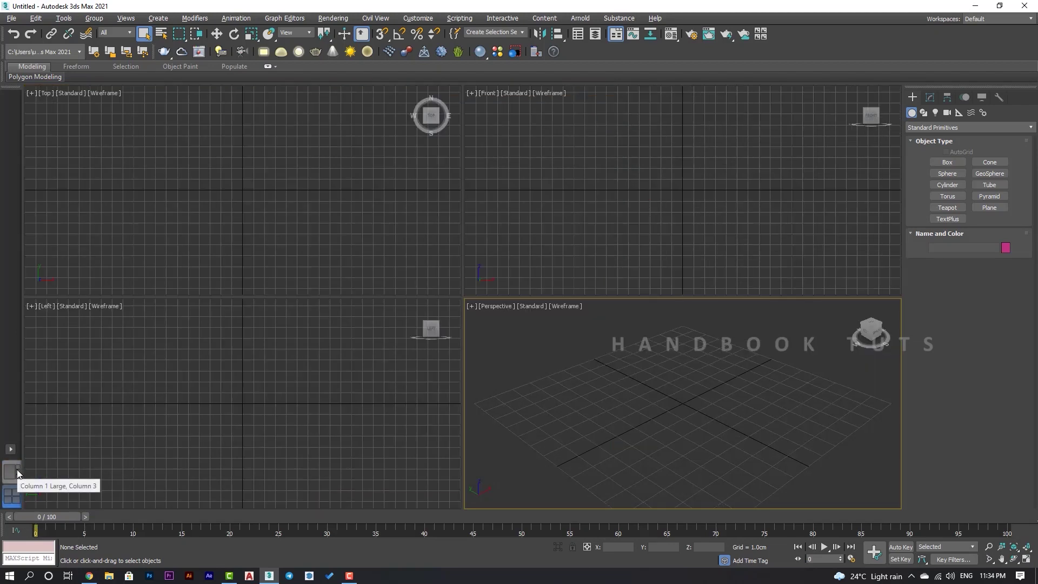
Examine the options available for the Column 1 Large, Column 3 layout tab
right_click(17, 469)
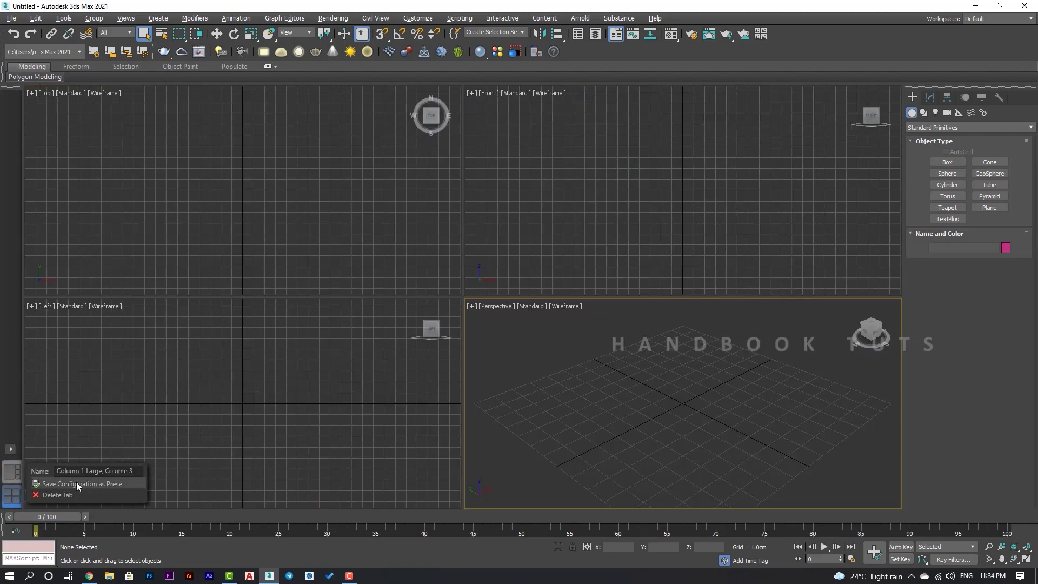
click(580, 448)
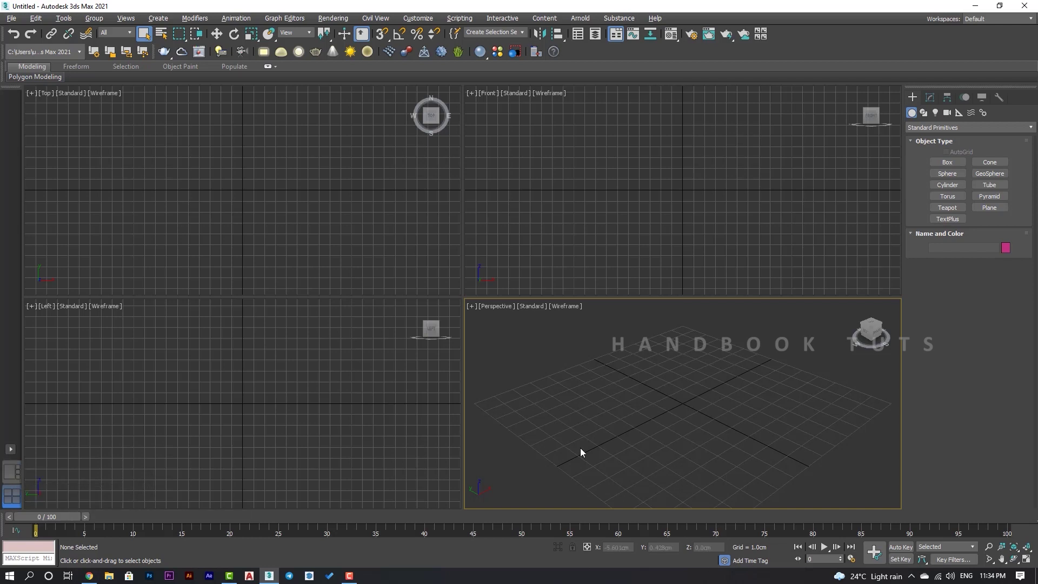
Switch the Perspective viewport to Default Shading and create a box about 4.6 cm long, 3.6 cm wide and 2.9 cm high in it
key(F3)
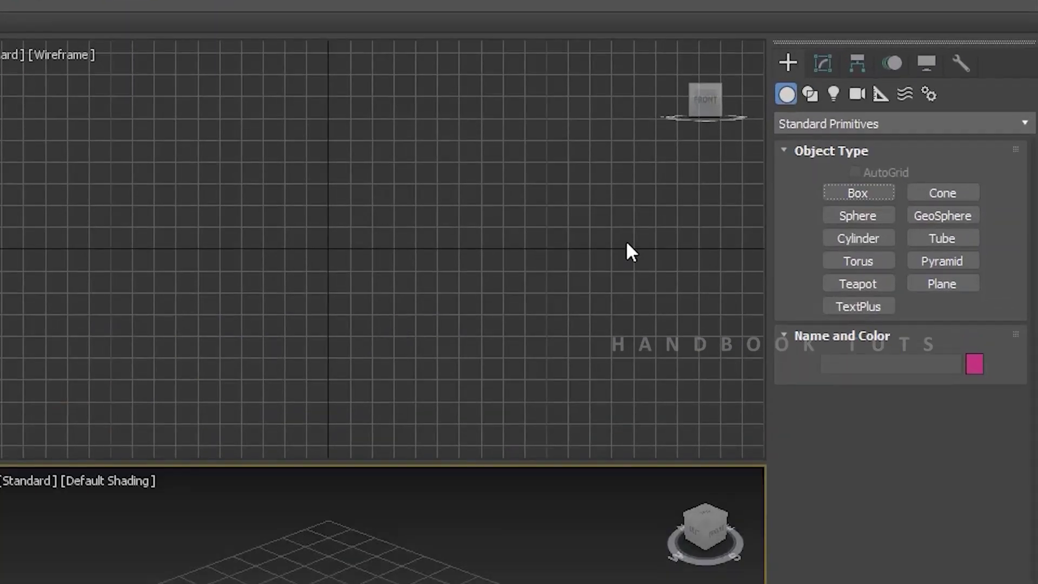
click(864, 191)
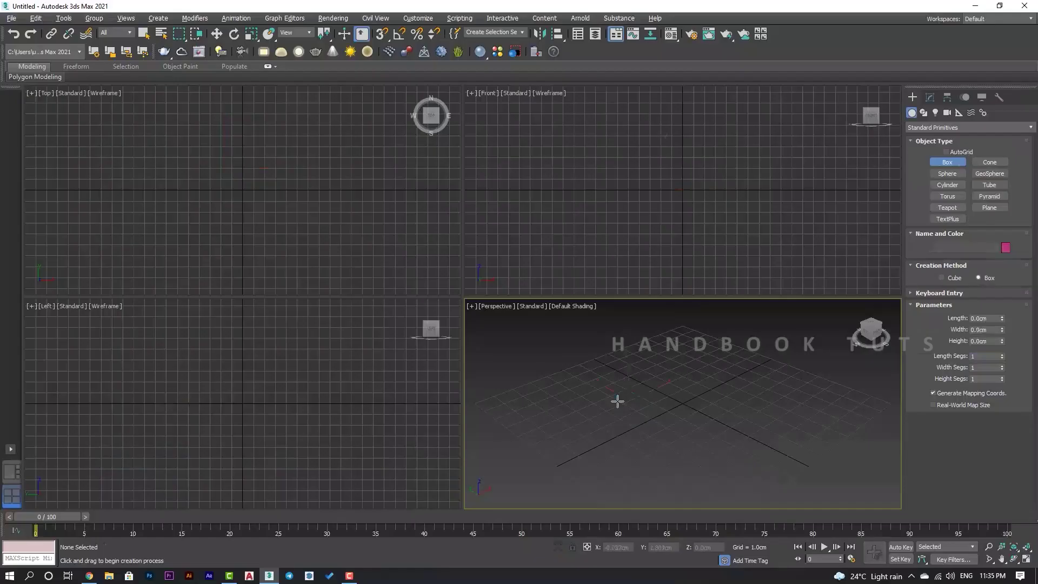
drag(616, 401, 741, 409)
click(733, 348)
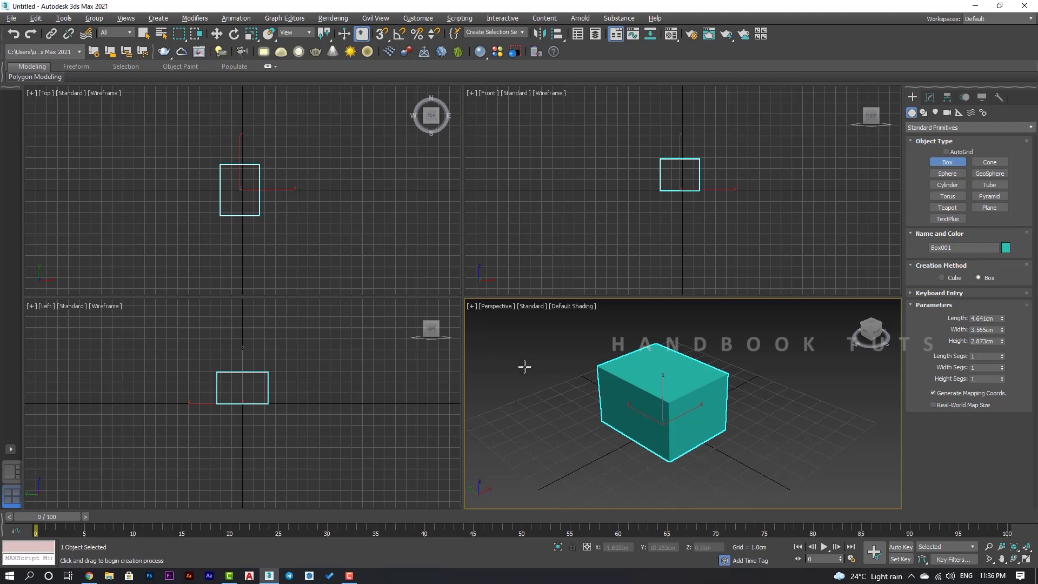
Change the Perspective viewport to the Top view
click(11, 476)
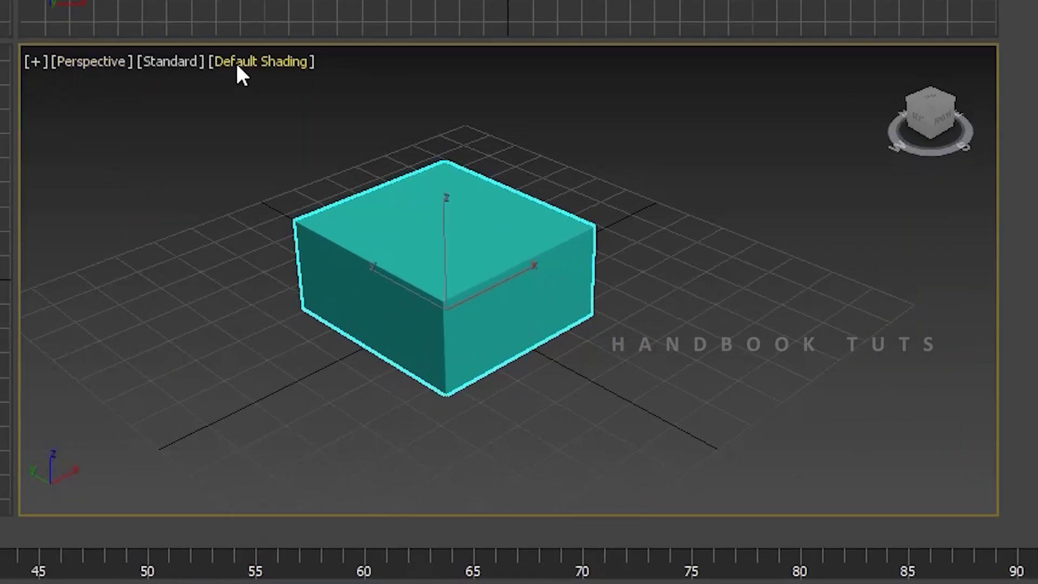
click(93, 57)
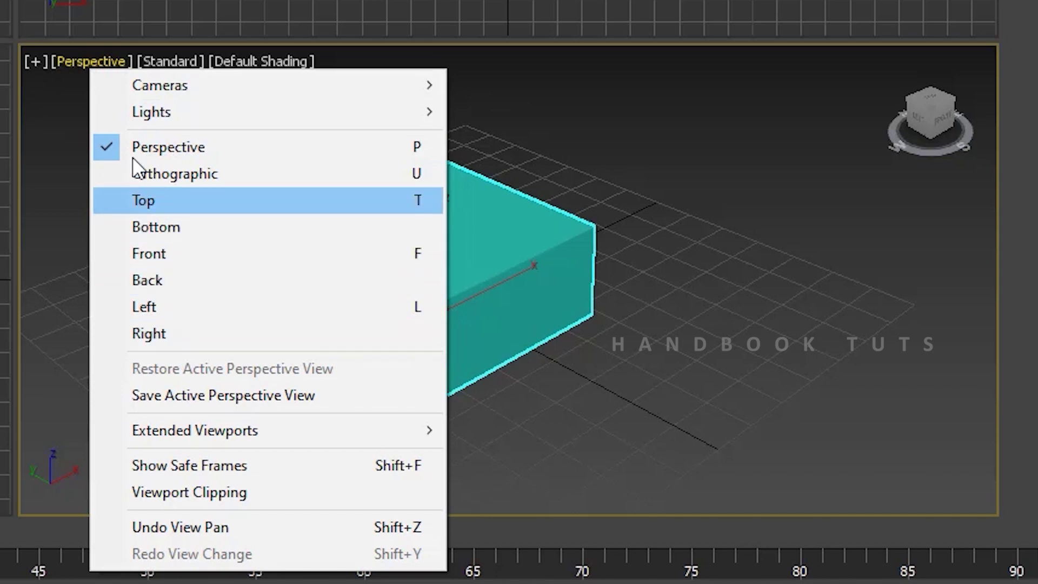
click(167, 210)
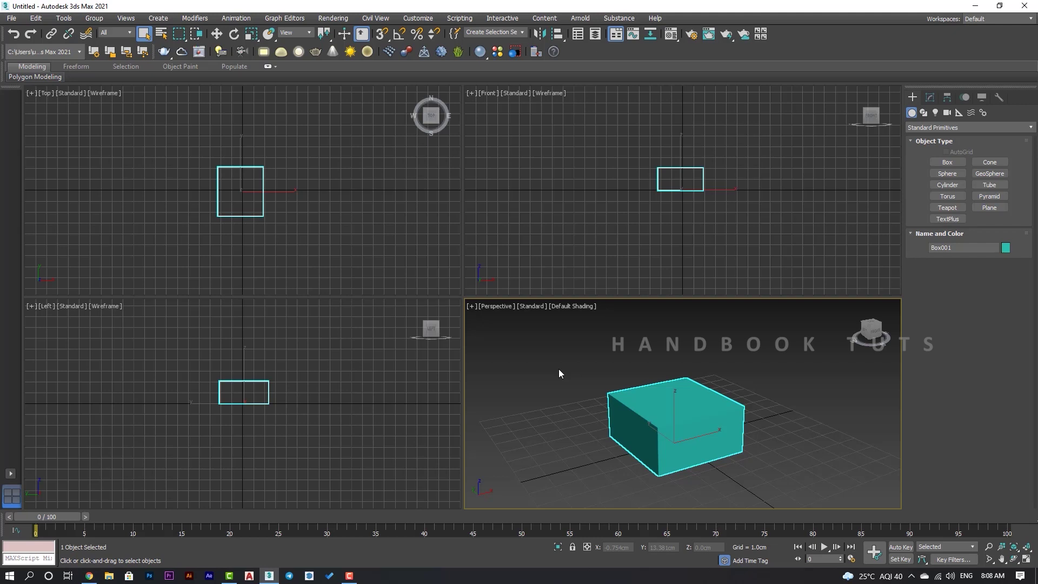
Cycle the Front viewport through the Top, Left and Perspective views, and orbit around the box
click(621, 201)
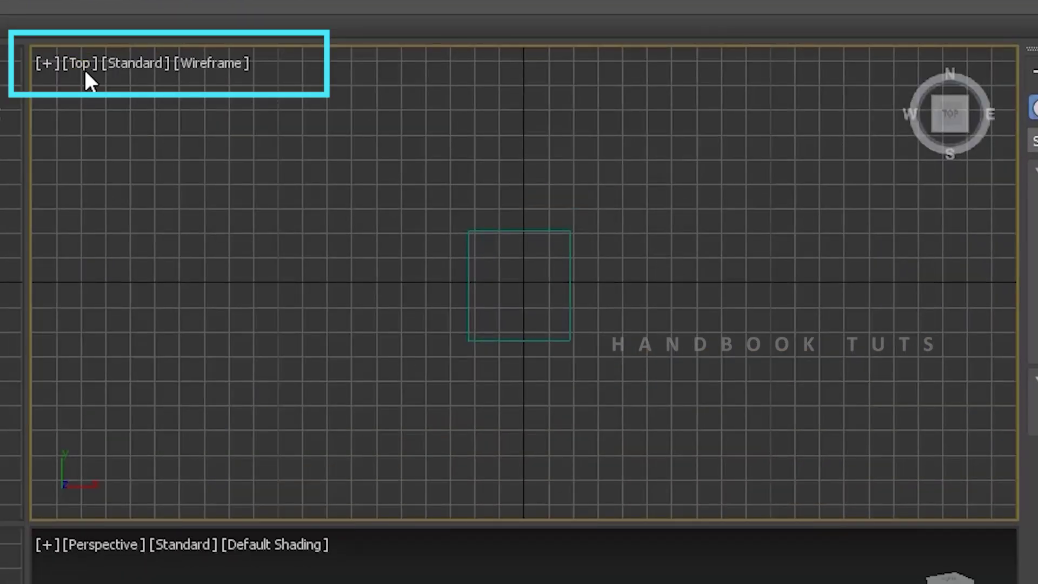
key(l)
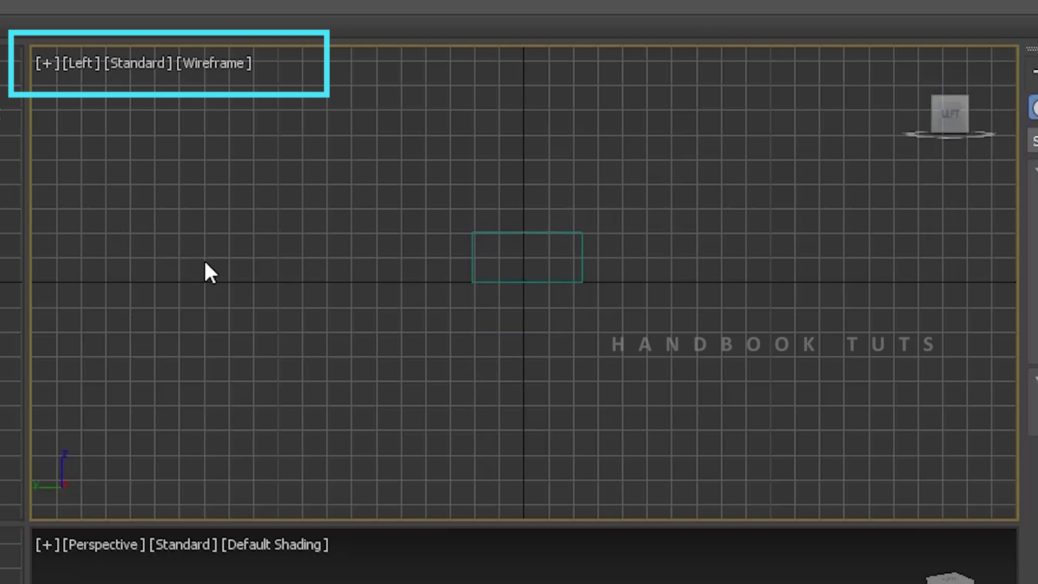
key(p)
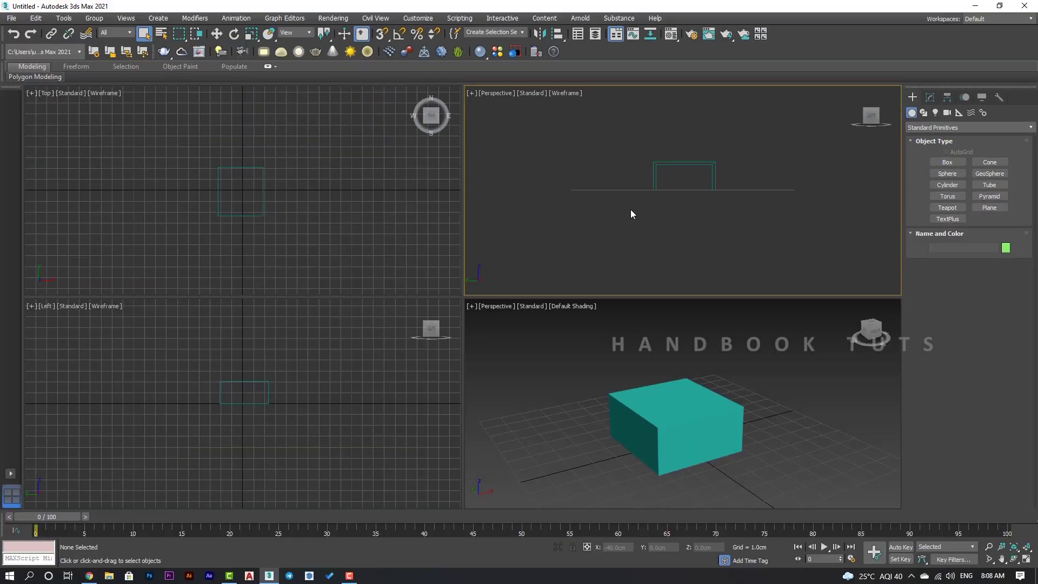
alt+middle_drag(456, 300, 550, 365)
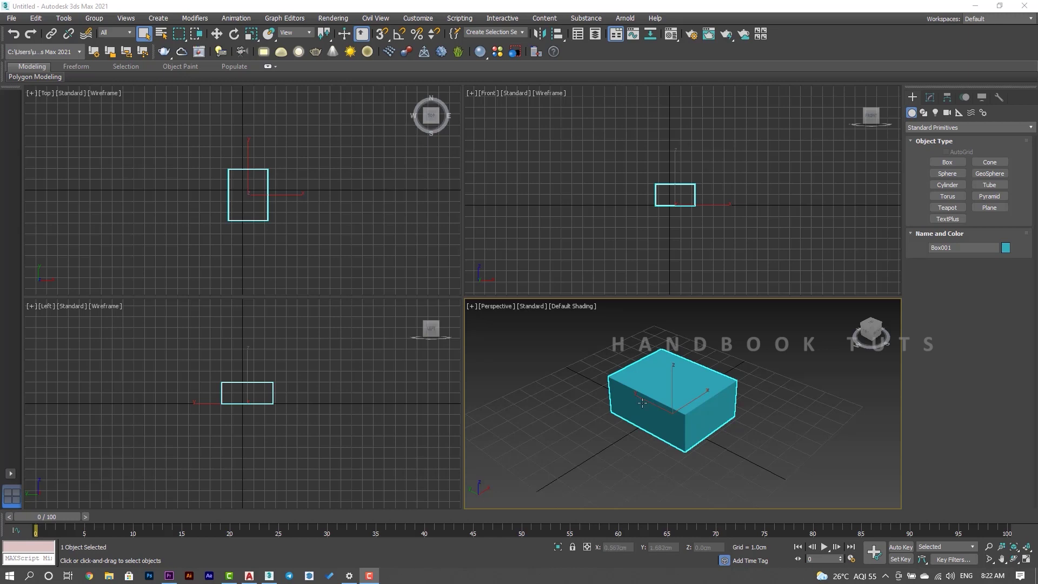
Set the Perspective viewport to Wireframe Override and the Front viewport to Default Shading
middle_drag(642, 403, 644, 404)
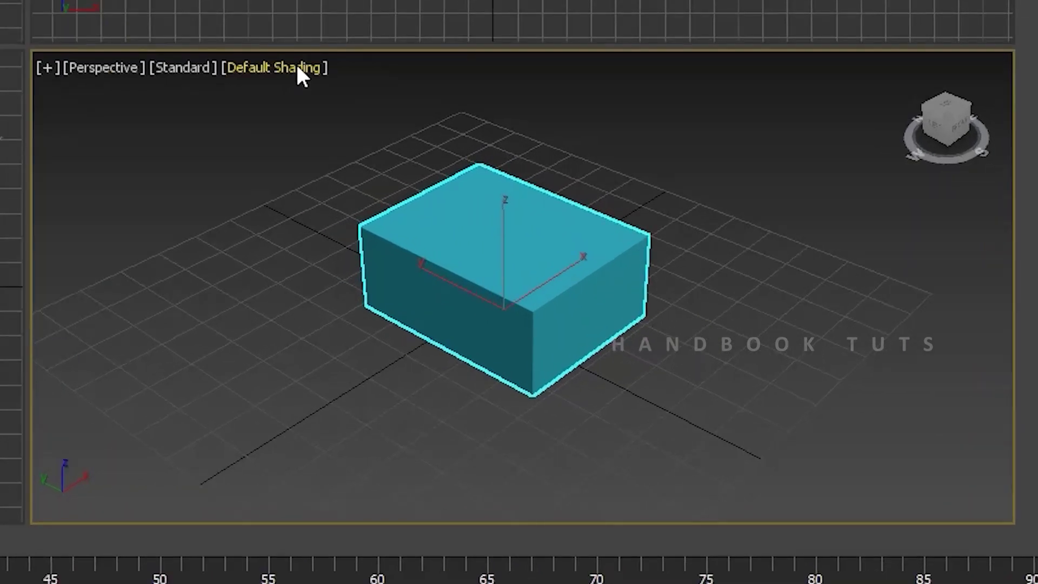
click(298, 67)
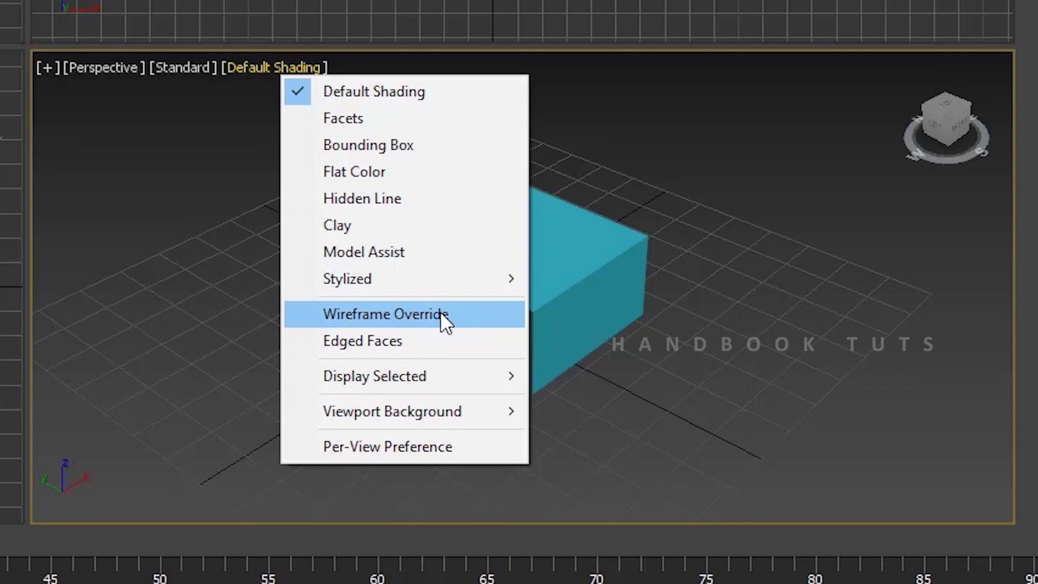
click(448, 312)
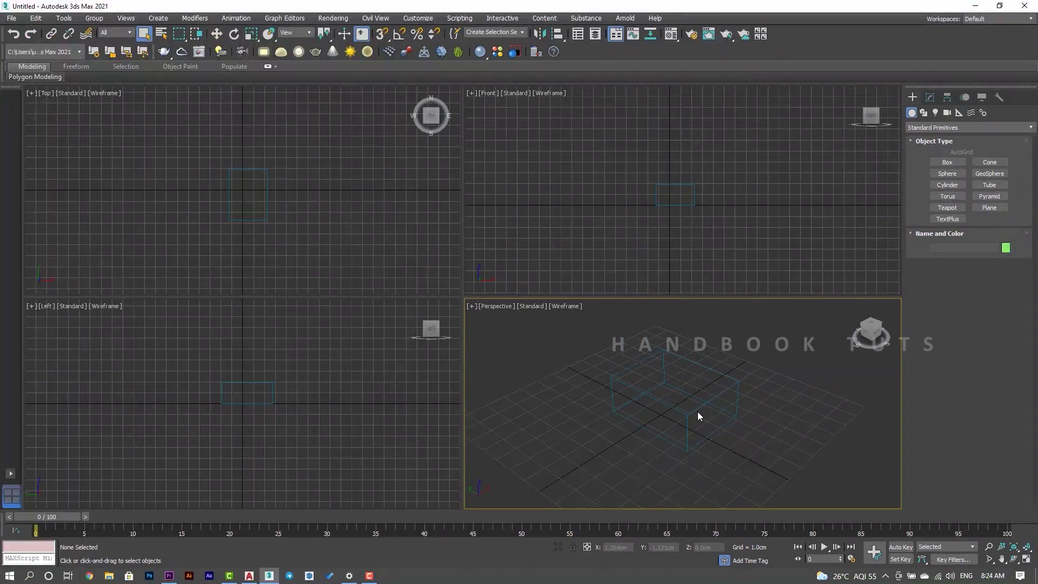
click(543, 91)
click(584, 104)
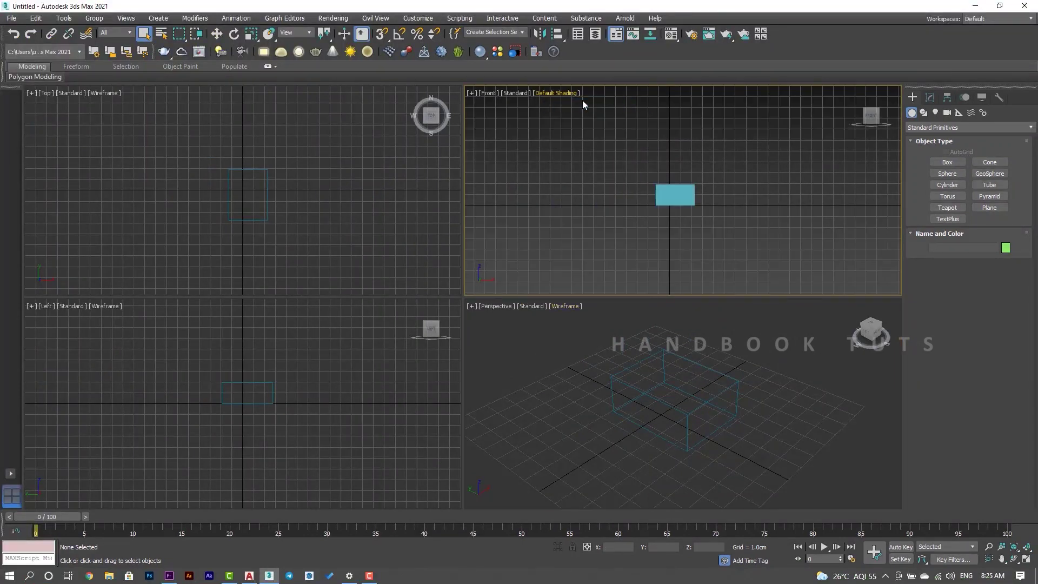
Toggle the Perspective viewport between Default Shading and Wireframe, finishing in Default Shading
click(628, 347)
key(F3)
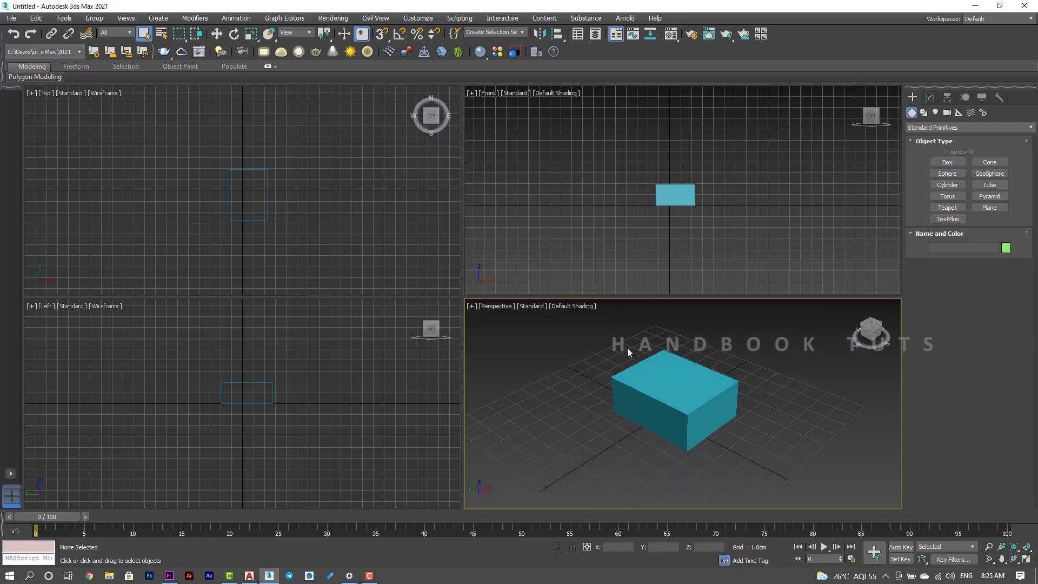
key(F3)
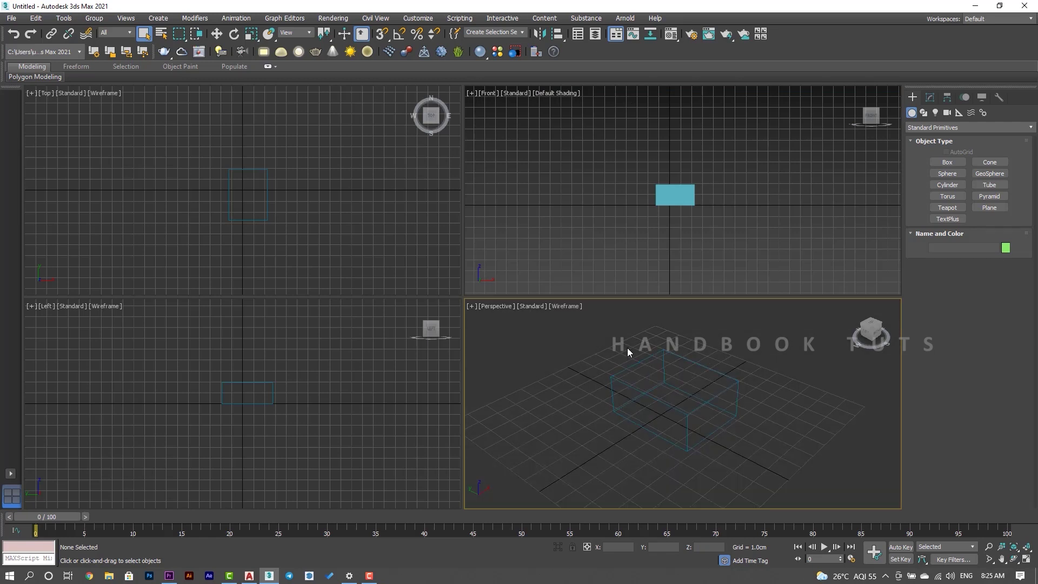
key(F3)
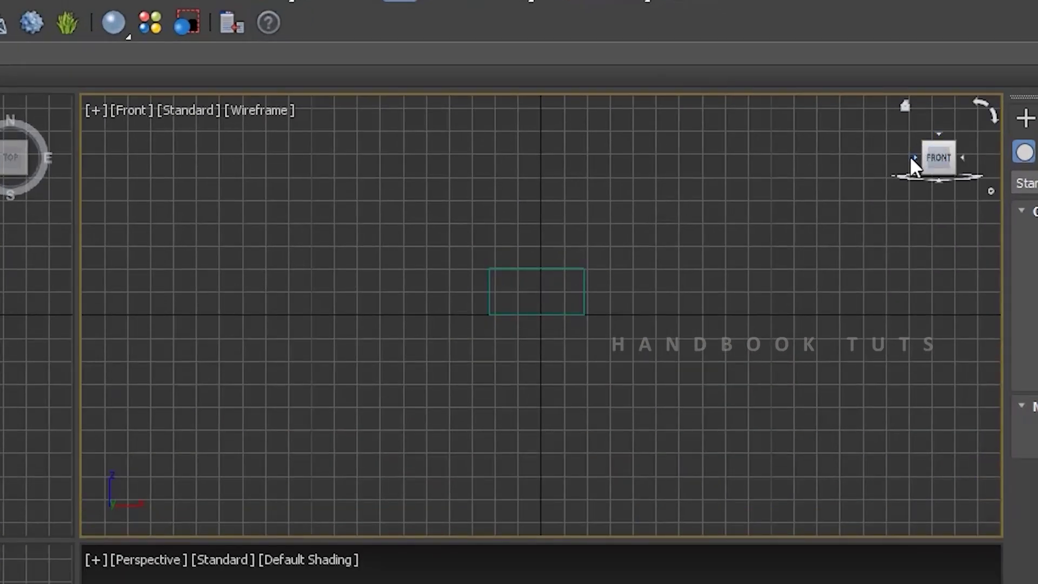
Turn the Front viewport's view with the ViewCube, and hide and redisplay the grid in that viewport
click(937, 131)
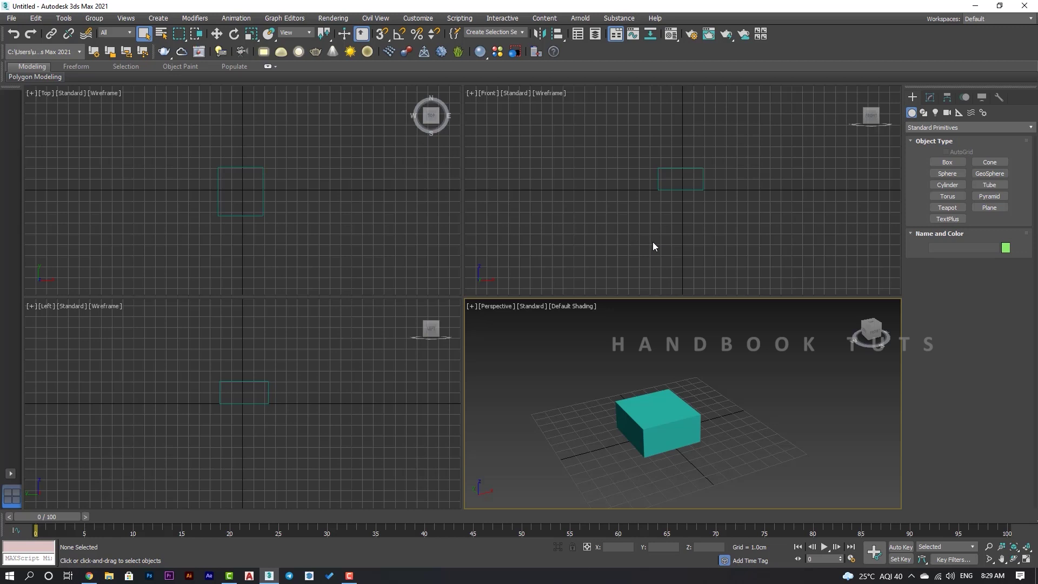
click(633, 249)
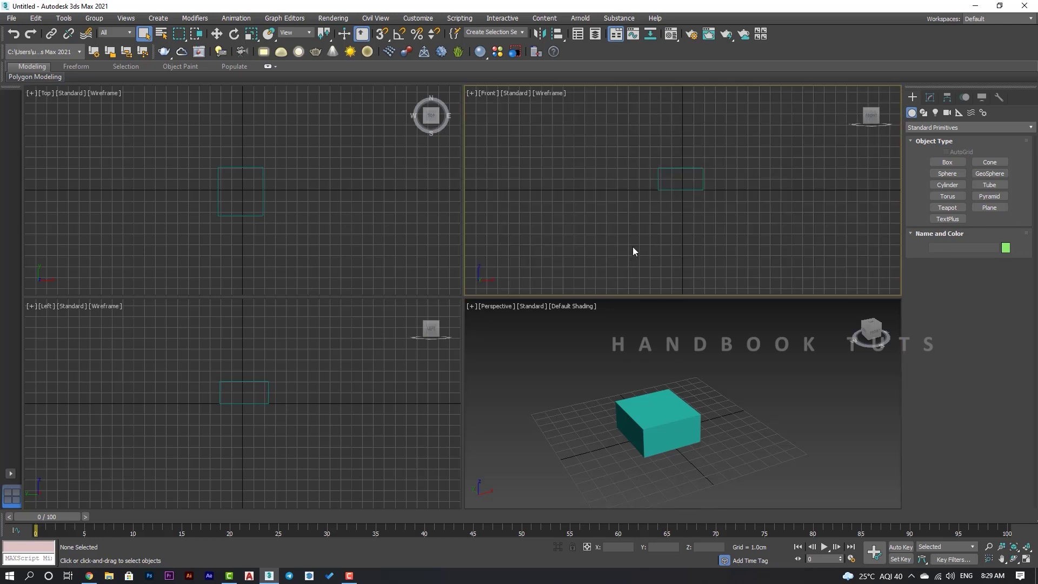
key(g)
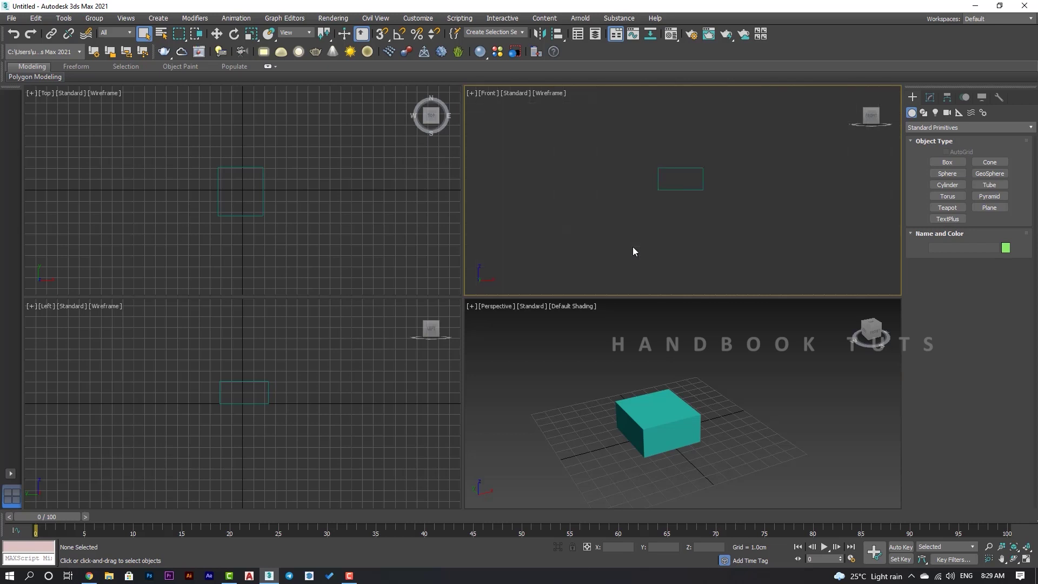
key(g)
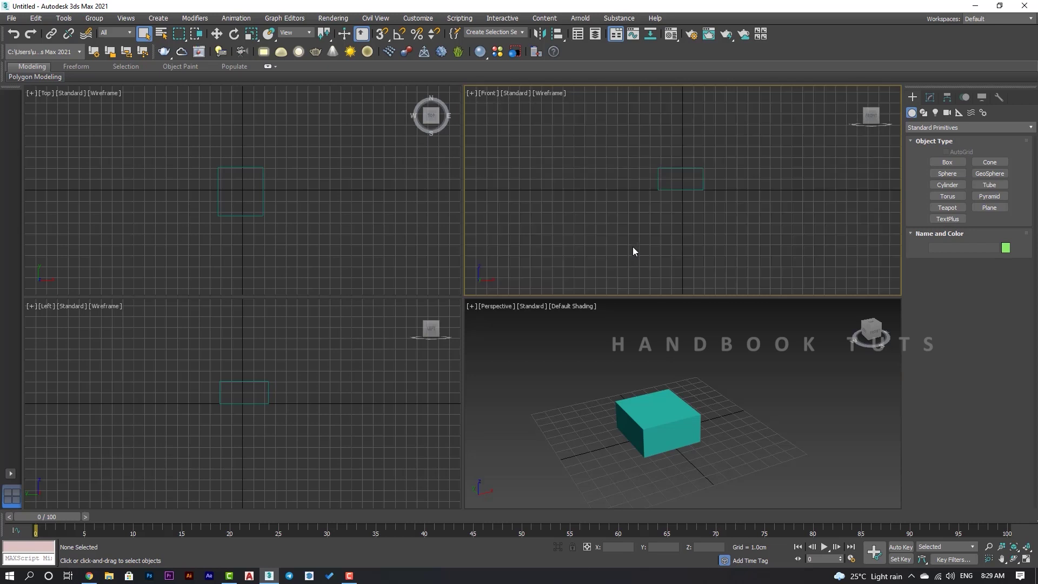
Zoom the Perspective viewport to the extents of the teal box and adjust the zoom level
click(560, 401)
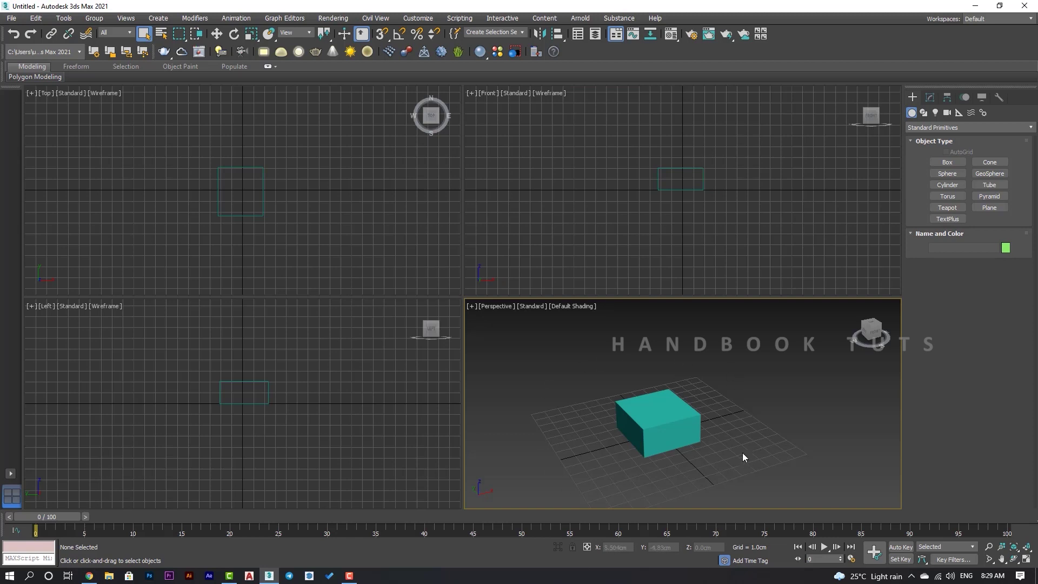
key(z)
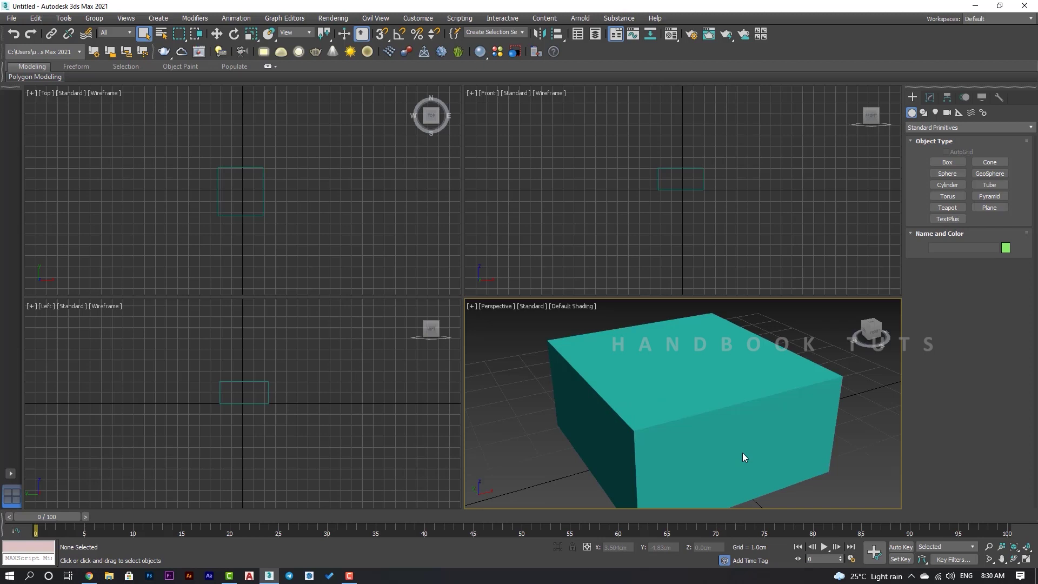
scroll(742, 457, down, 4)
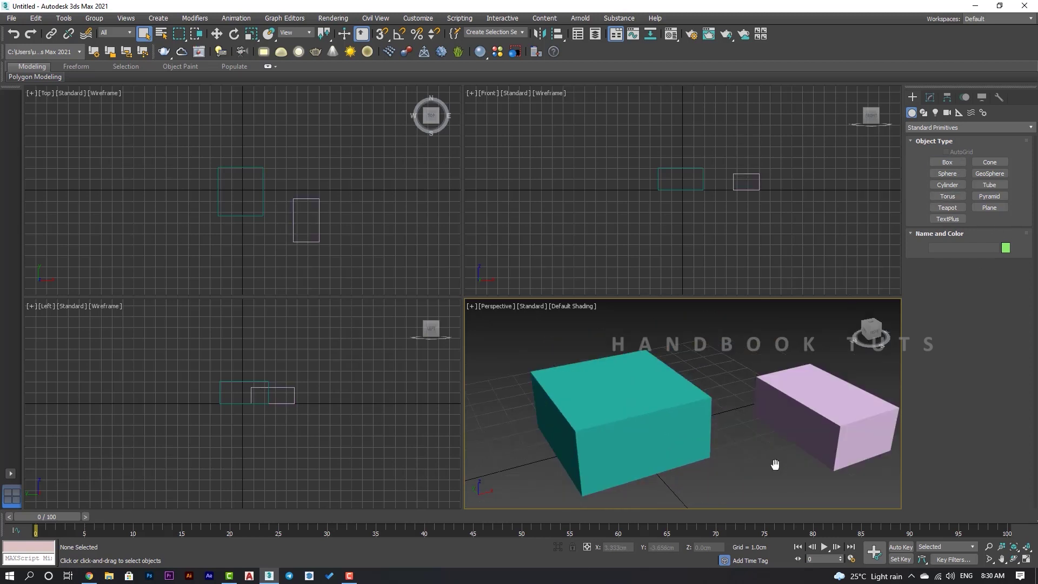
scroll(775, 464, up, 1)
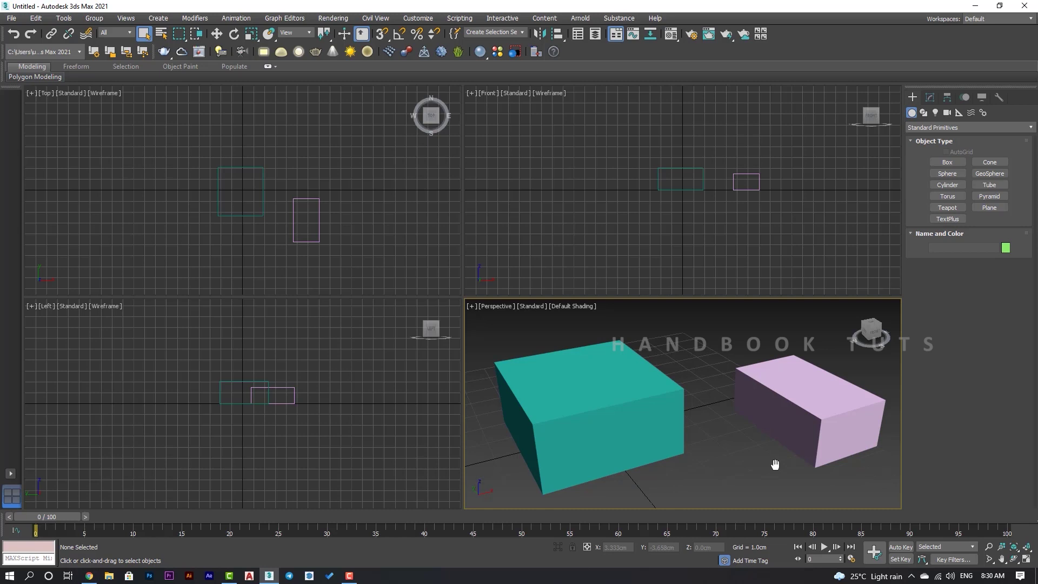
Zoom the Front, Top and Left viewports in turn to fit both boxes
click(688, 261)
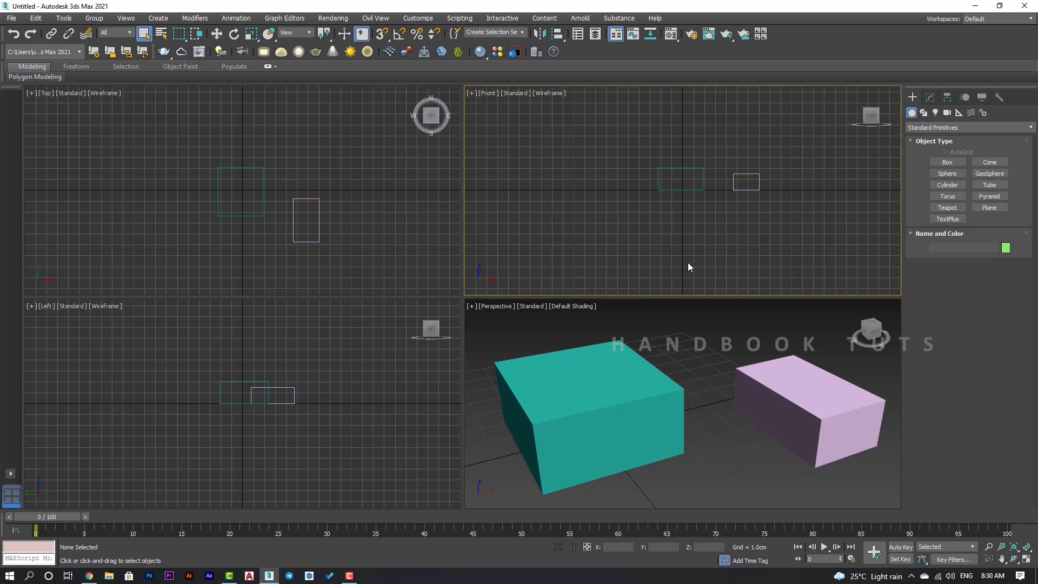
key(z)
click(304, 261)
key(z)
click(338, 388)
key(z)
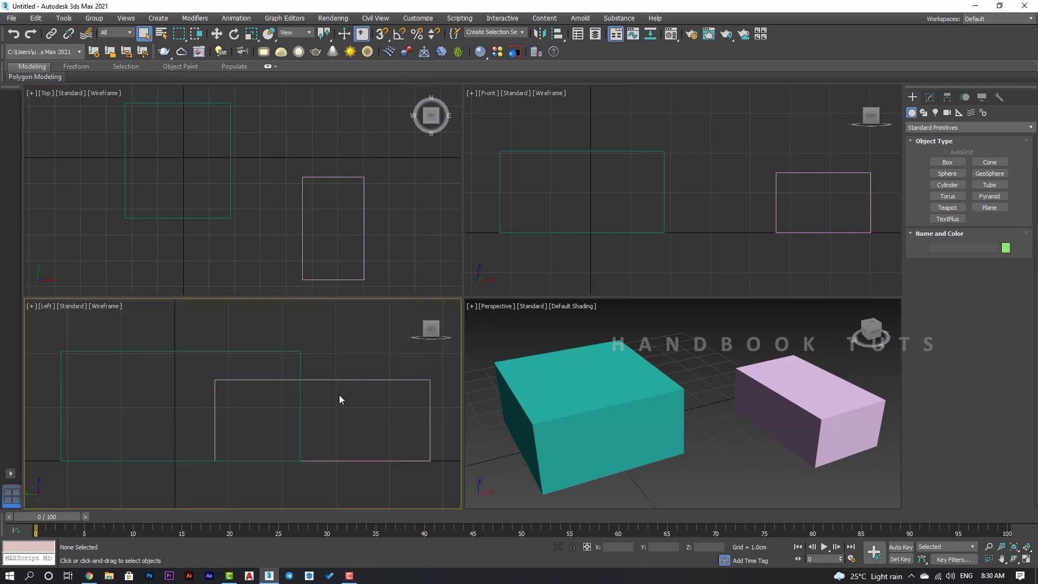
Zoom the Perspective viewport to the selected teal box, and with nothing selected zoom it to fit both boxes
click(565, 396)
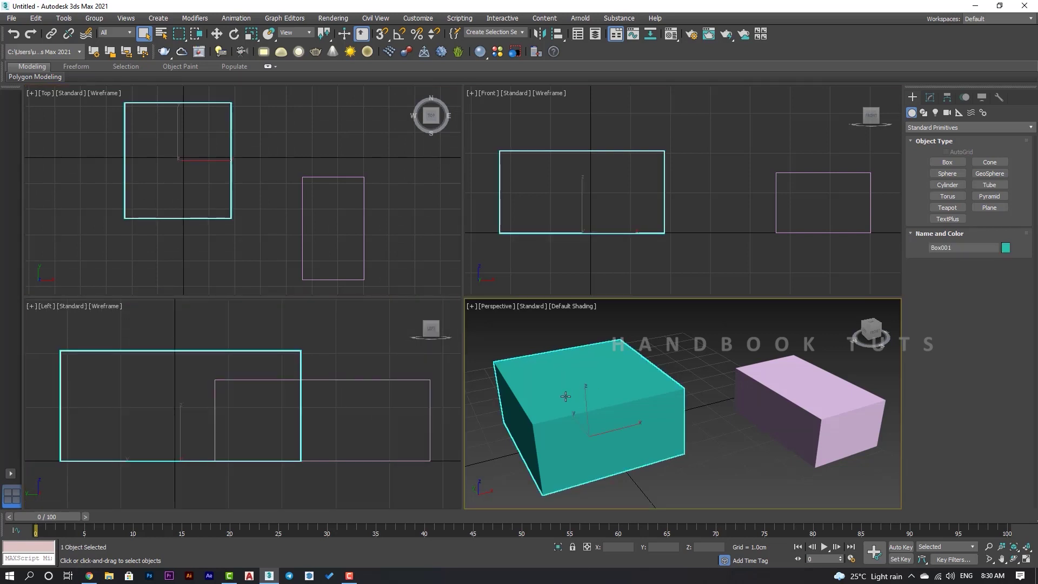
key(z)
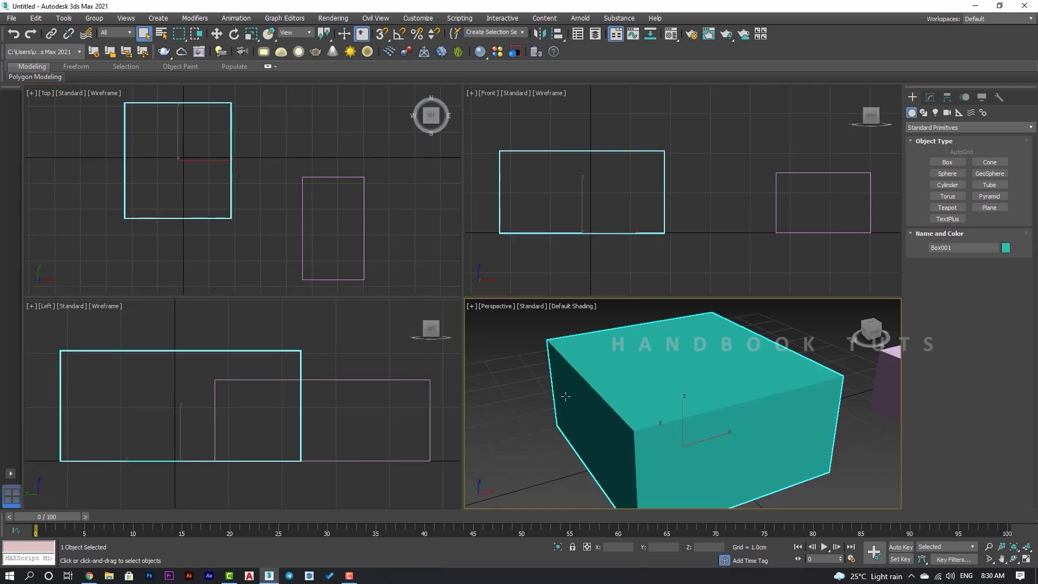
click(528, 420)
key(z)
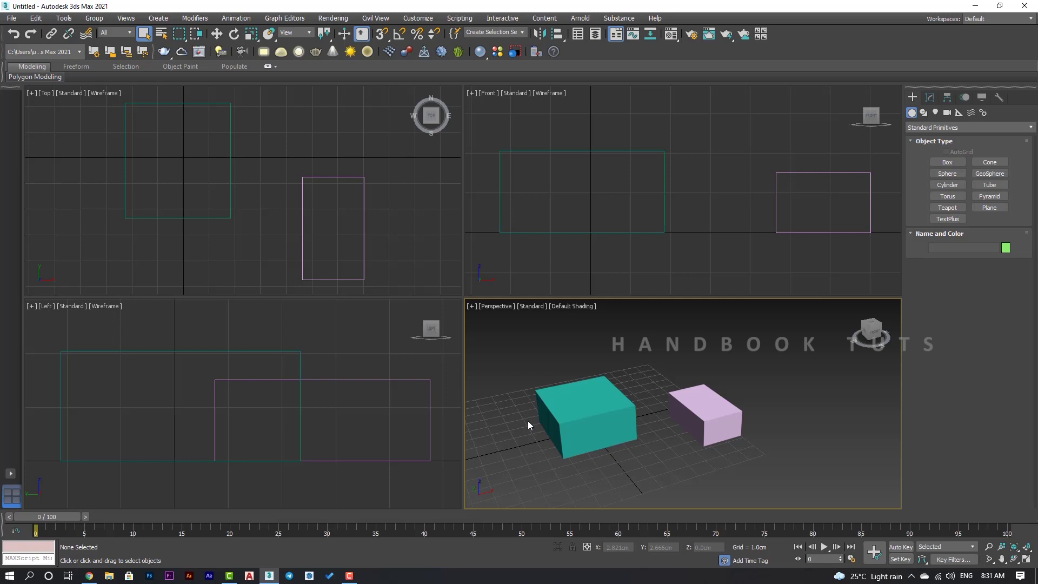
Maximize the Perspective viewport and the Front viewport in turn, restoring the four-viewport layout after each
key(alt+w)
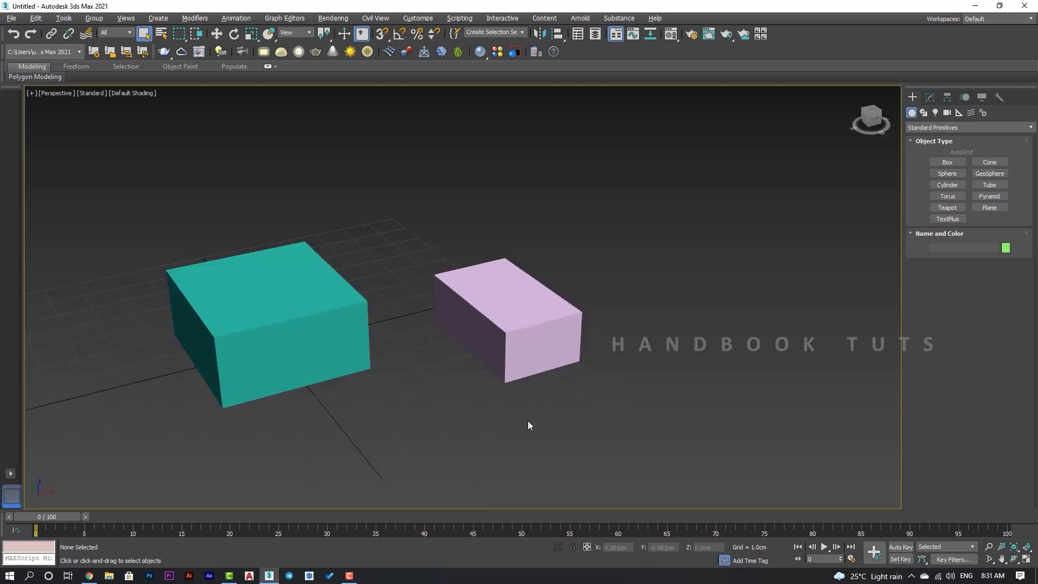
key(alt+w)
click(562, 242)
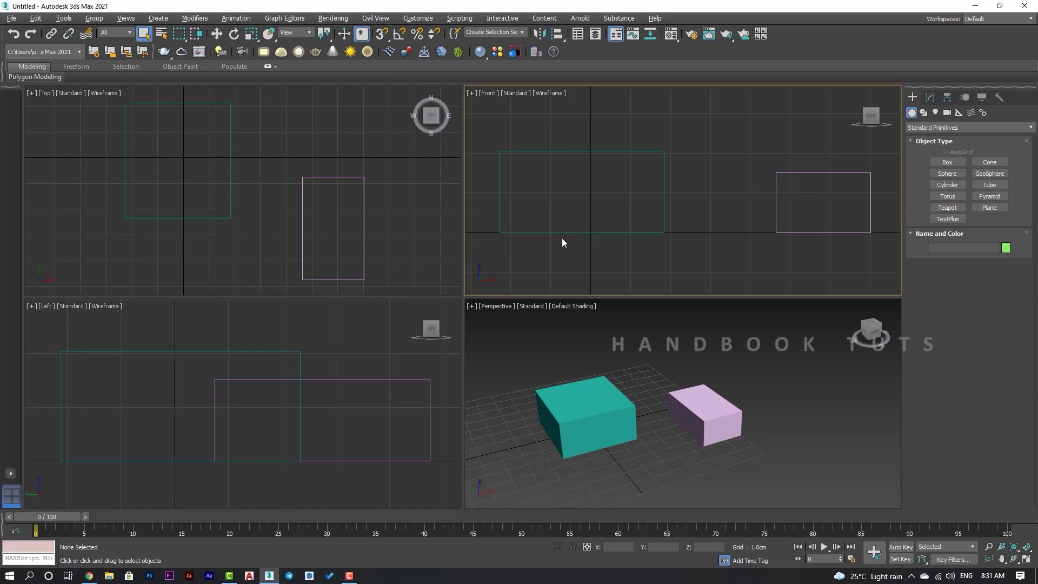
key(alt+w)
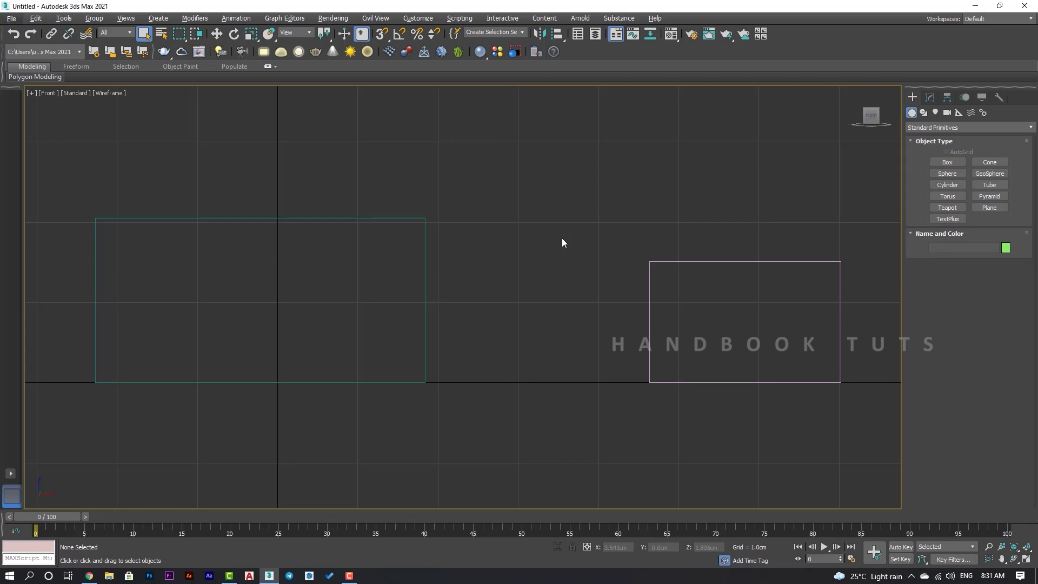
key(alt+w)
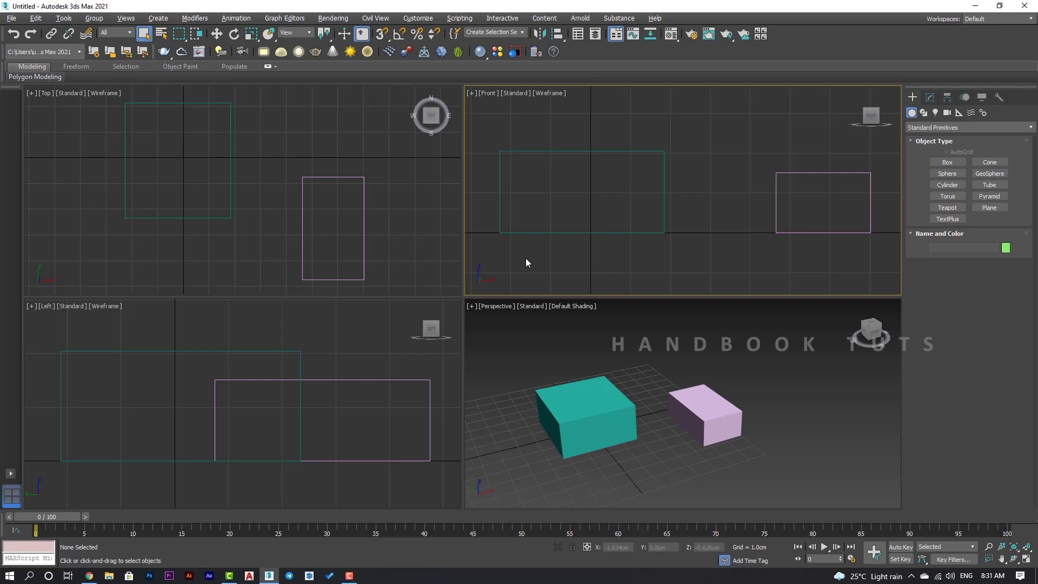
key(alt+w)
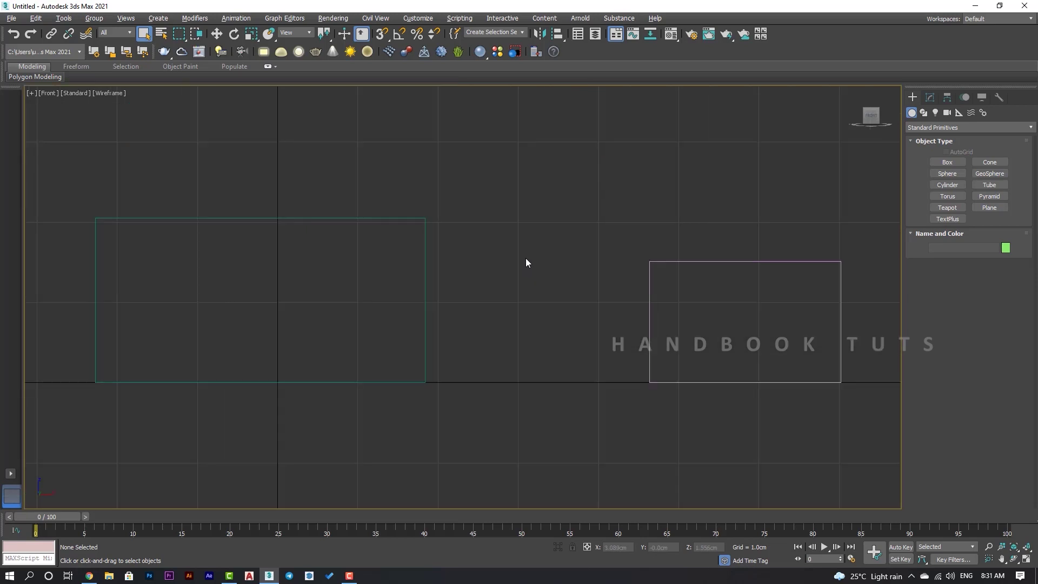
click(13, 504)
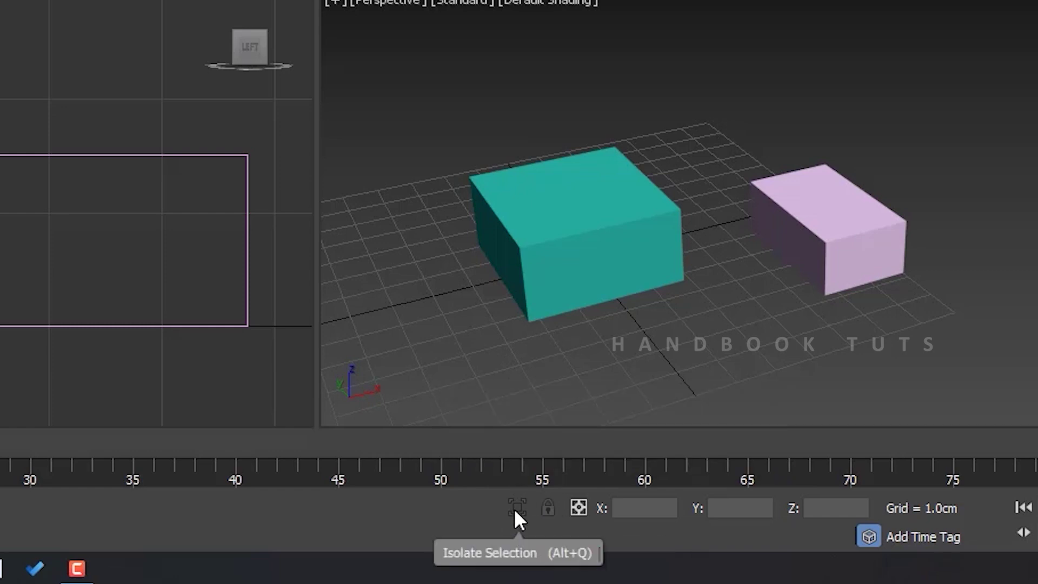
Isolate the teal box in the viewports, exit the isolation and clear the selection
click(539, 270)
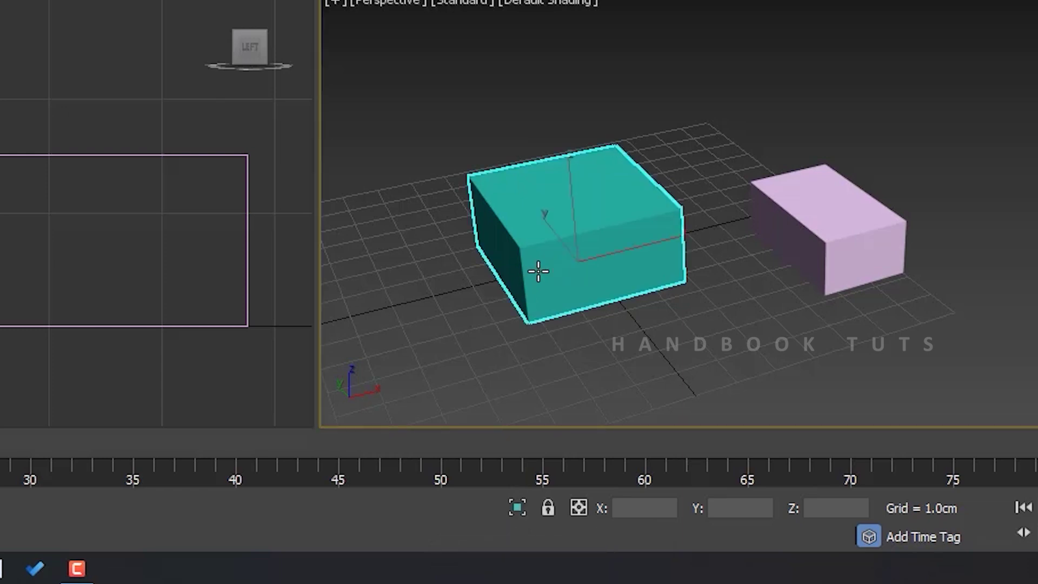
click(516, 506)
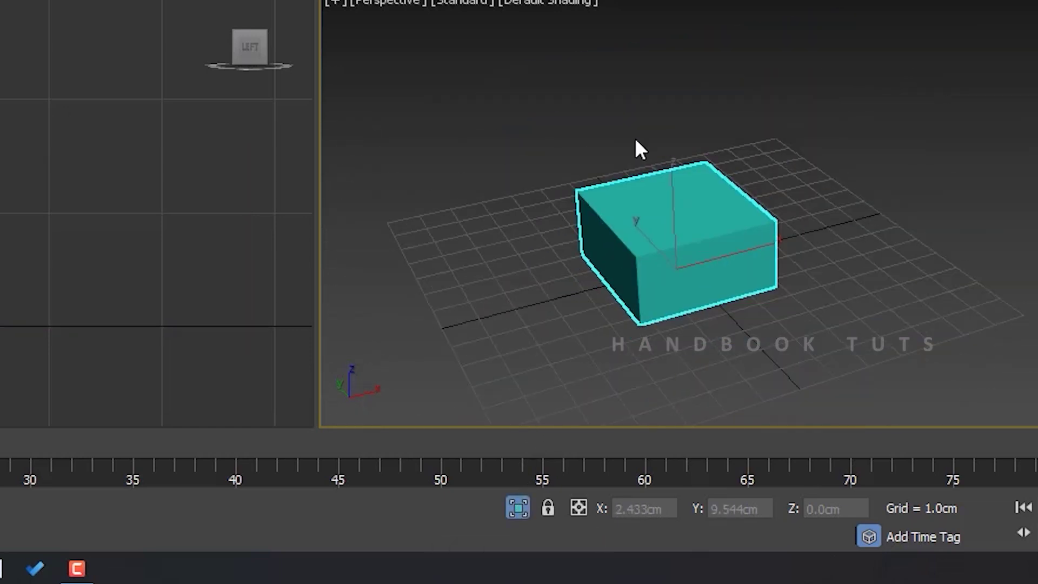
middle_drag(634, 137, 680, 205)
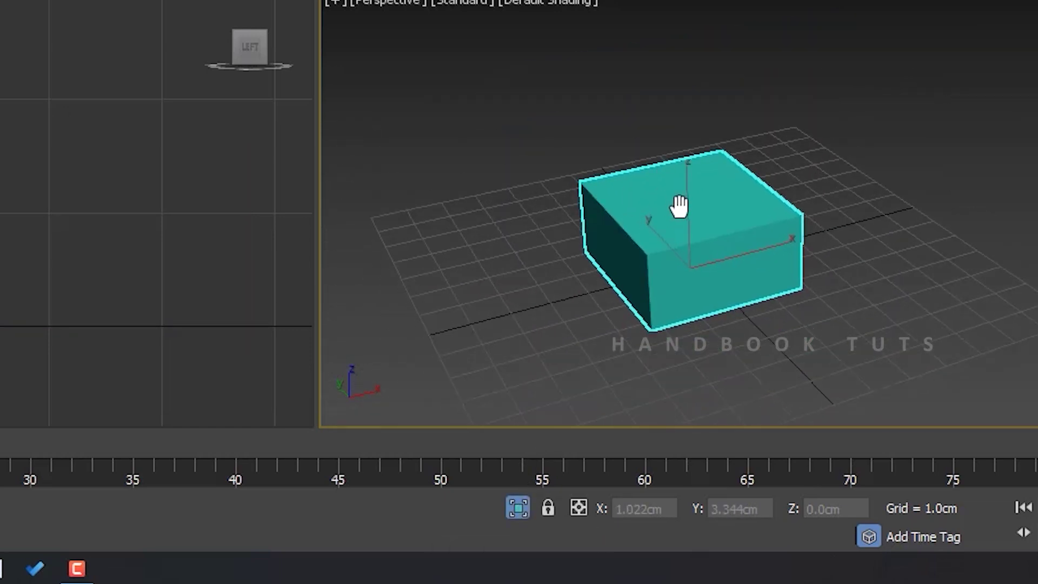
click(513, 506)
key(ctrl+d)
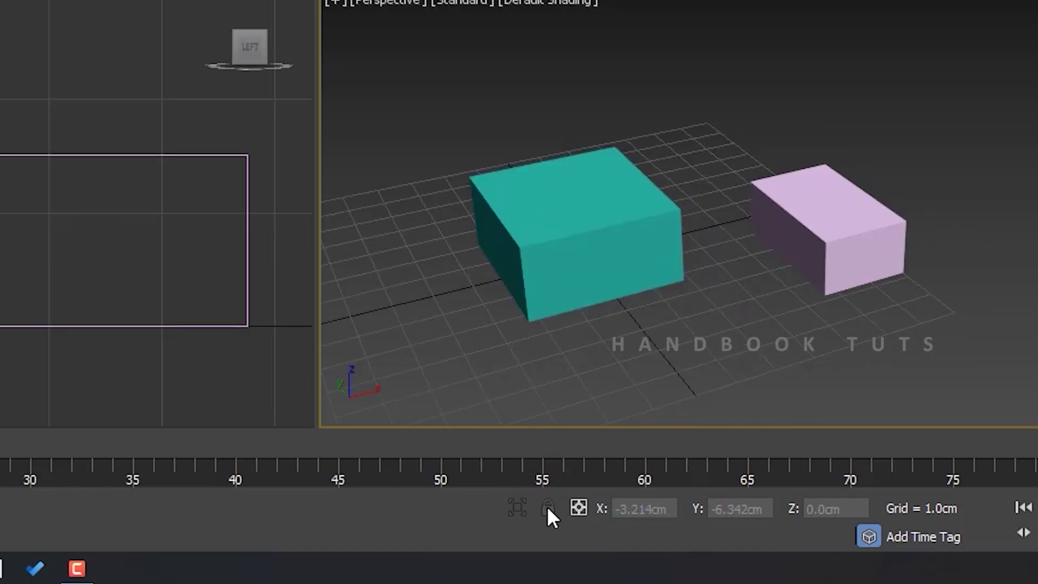
Select the teal box, lock the selection, and turn Lock Selection off again
click(623, 219)
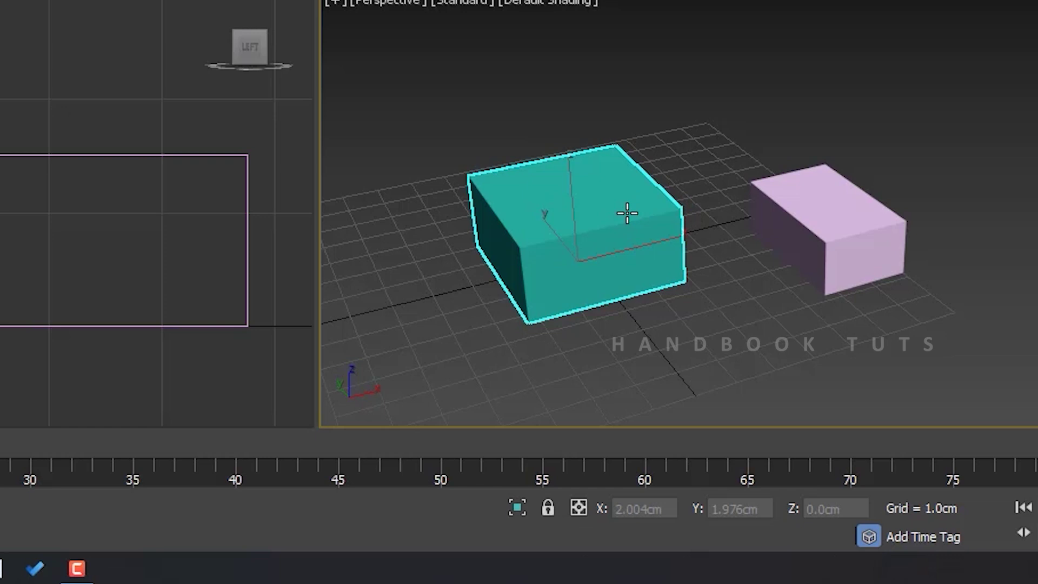
click(550, 504)
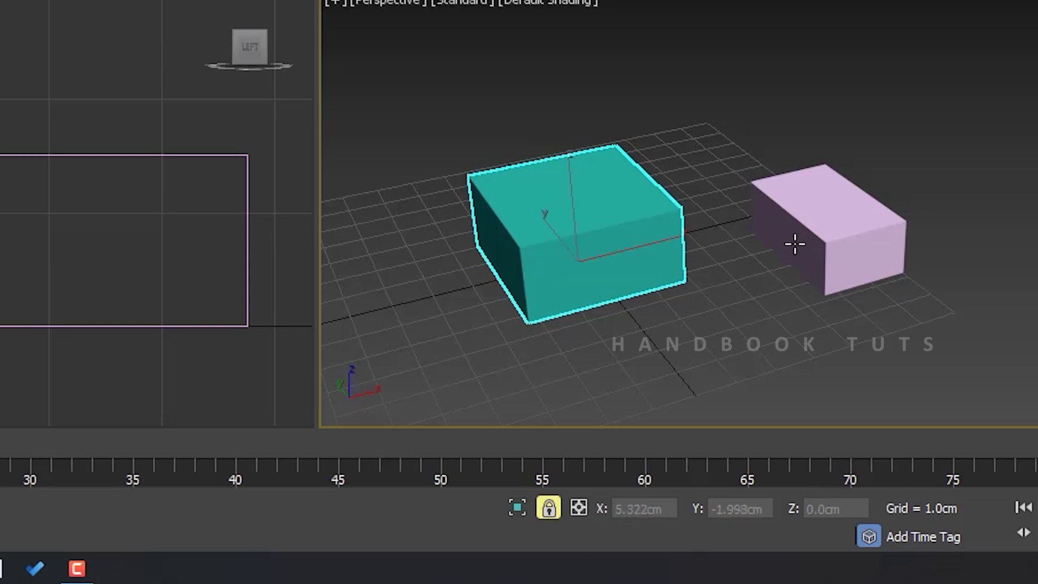
right_click(584, 394)
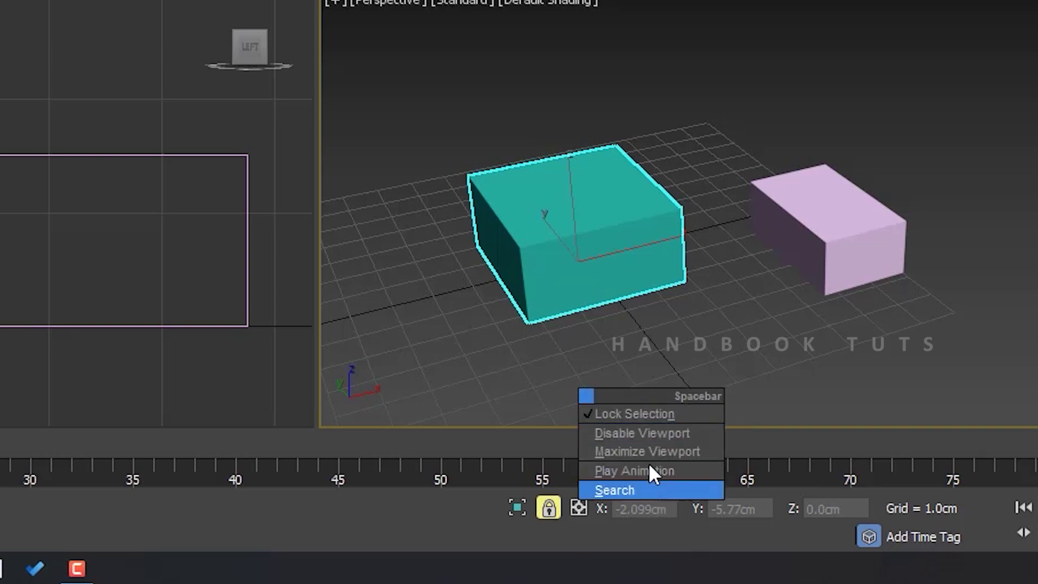
click(663, 411)
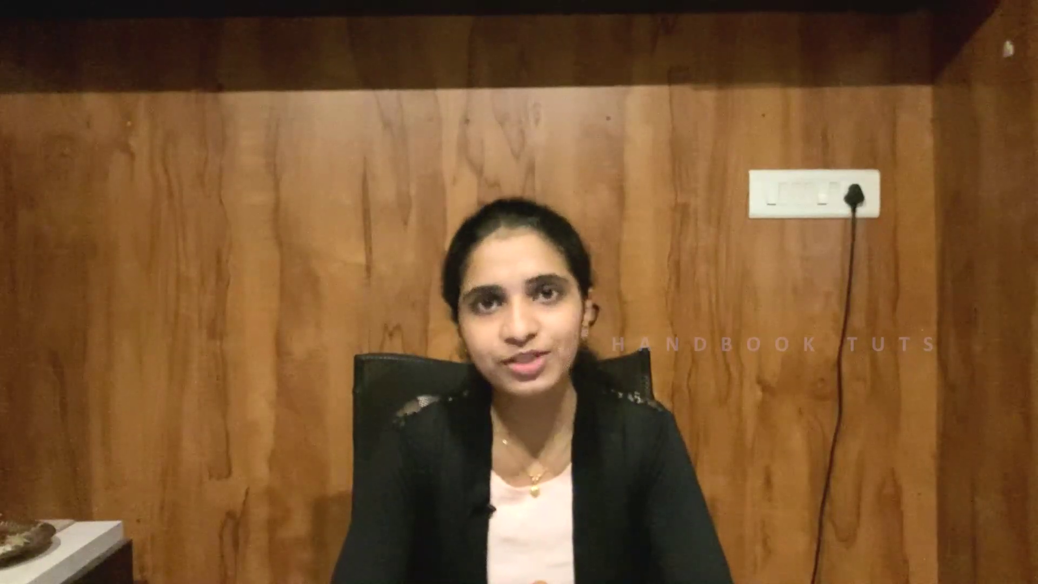